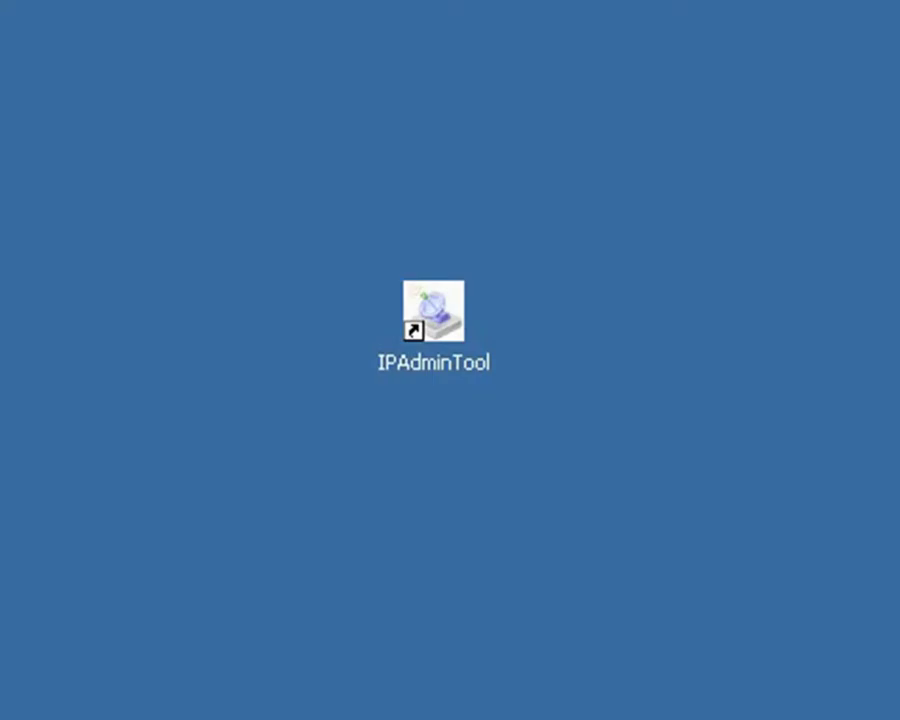
- Launch IPAdminTool and open the web page of the NVC100 at 192.168.1.229, continuing past the certificate warning
double_click(456, 346)
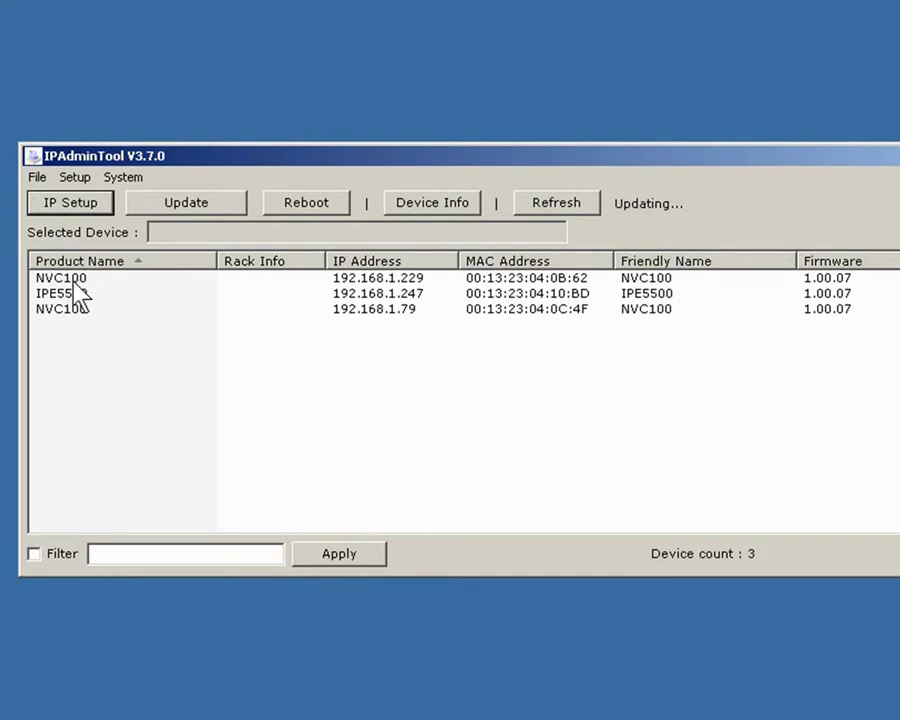
click(74, 283)
right_click(75, 285)
click(119, 293)
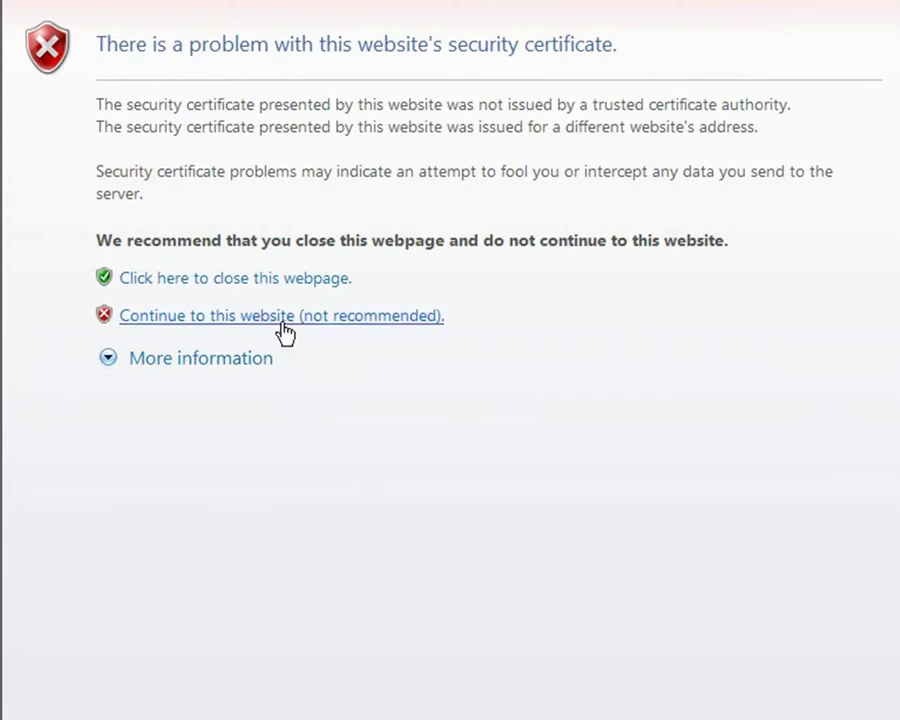
click(285, 318)
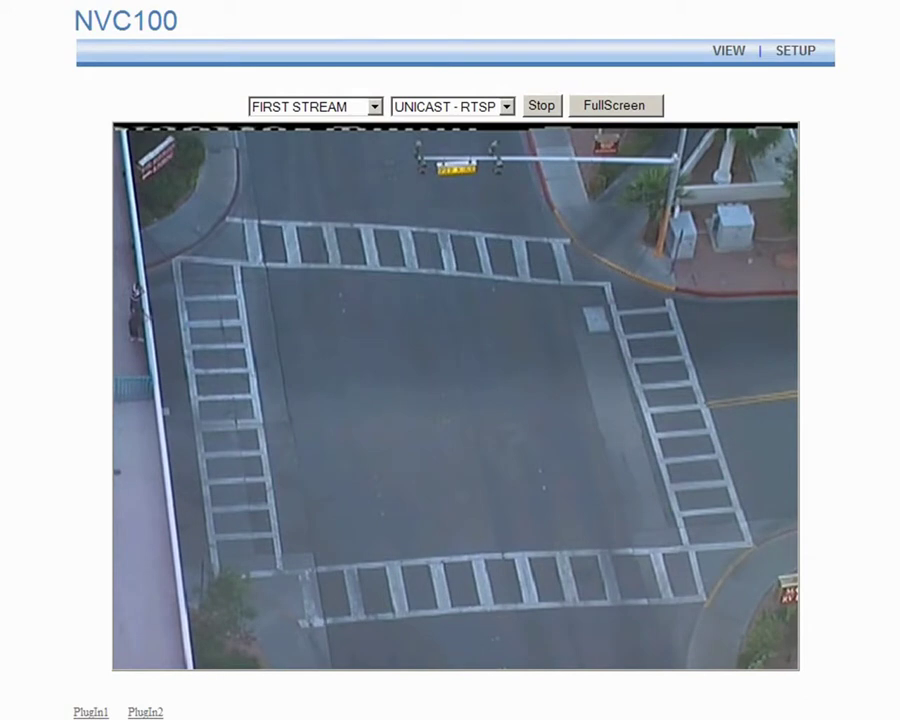
- Set the device's VCA status to On, apply the change, and return to the live view
click(808, 56)
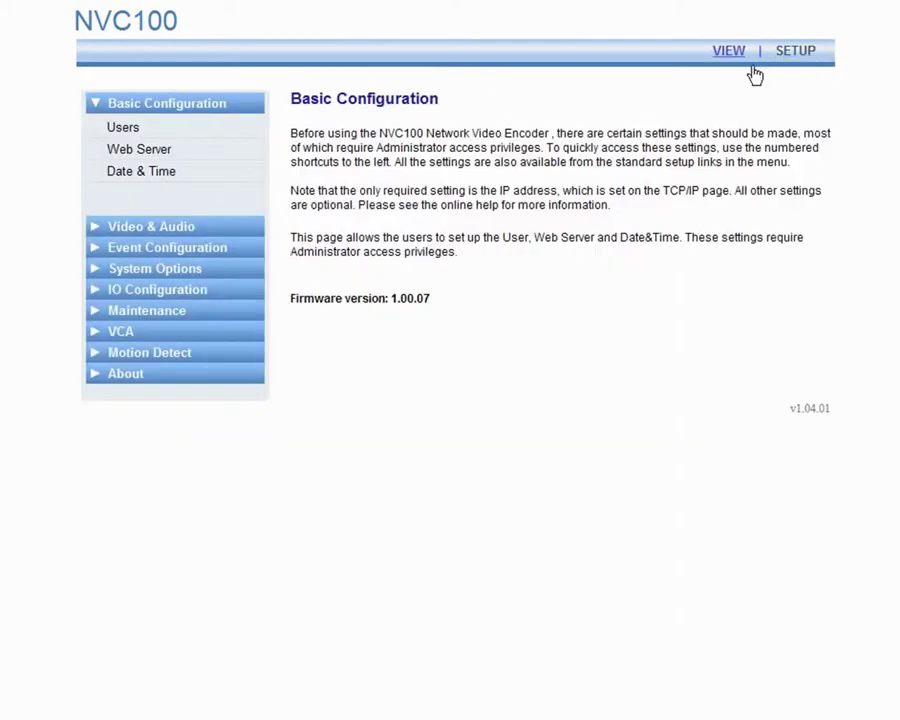
click(117, 334)
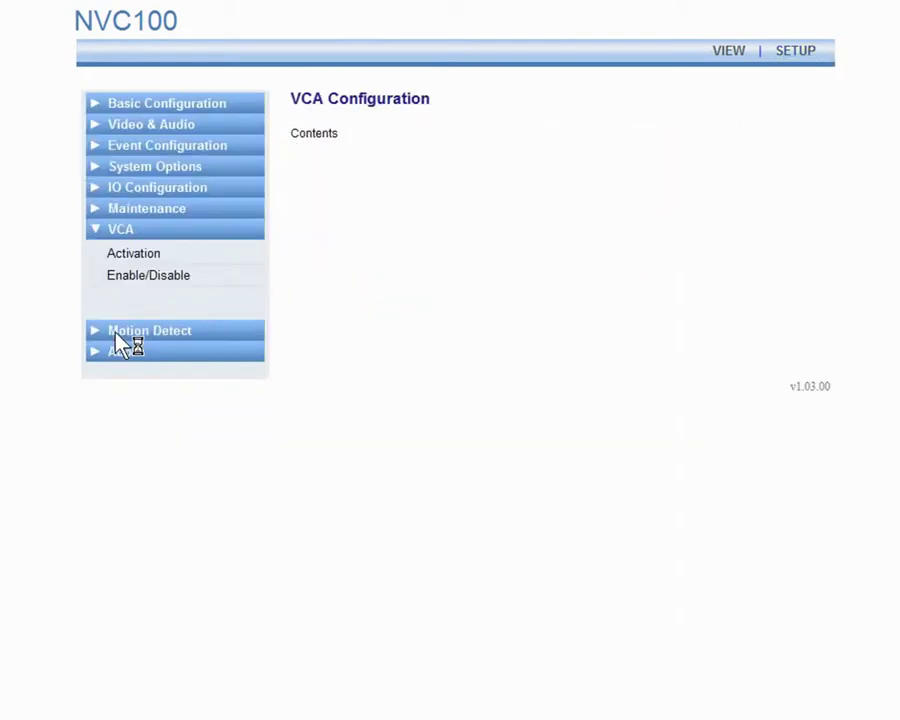
click(148, 285)
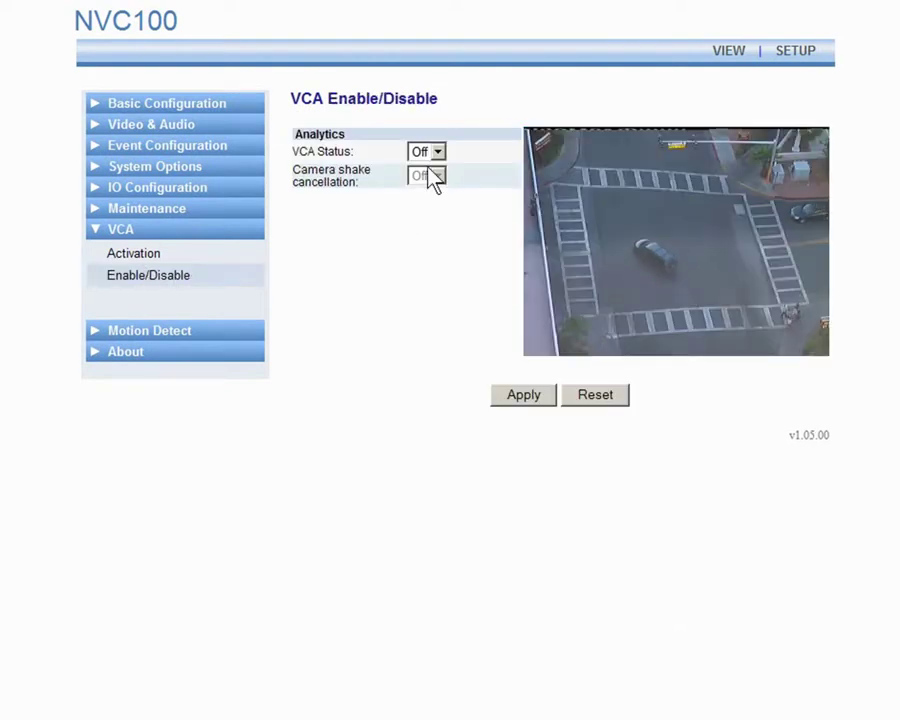
click(436, 159)
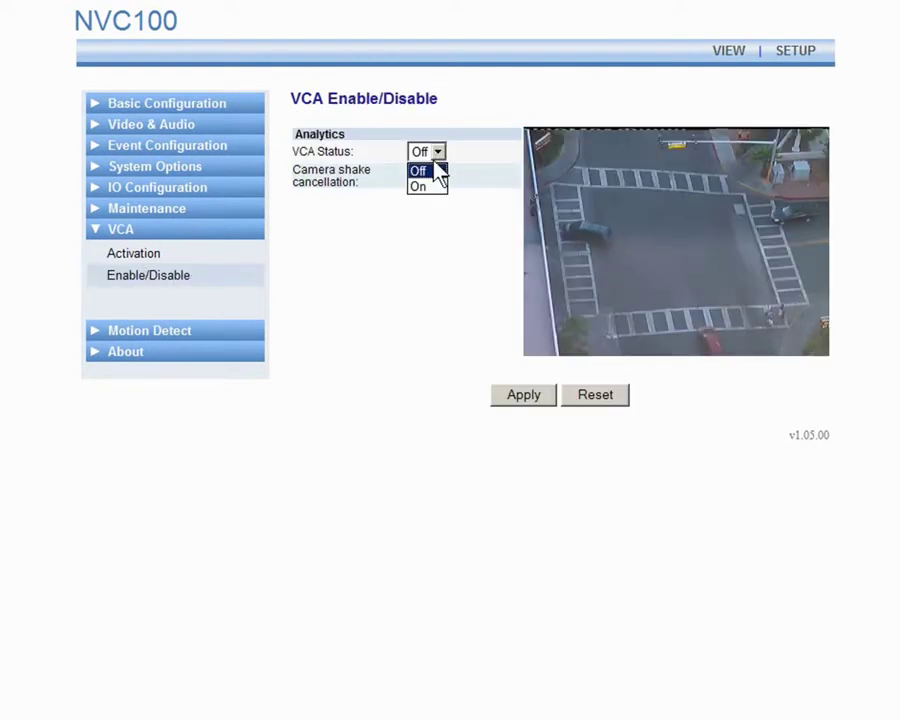
click(421, 187)
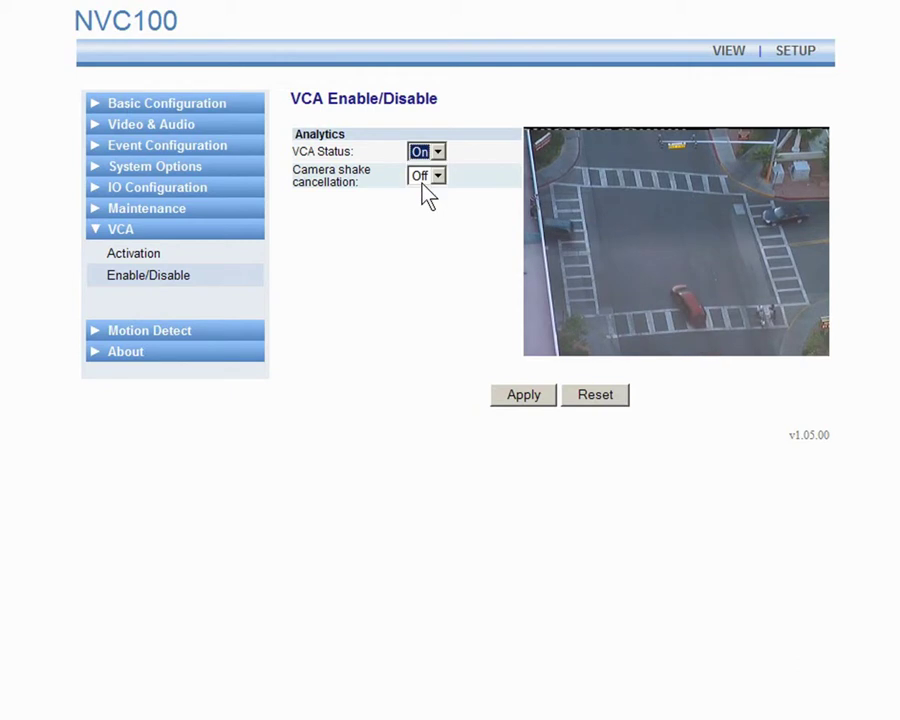
click(508, 391)
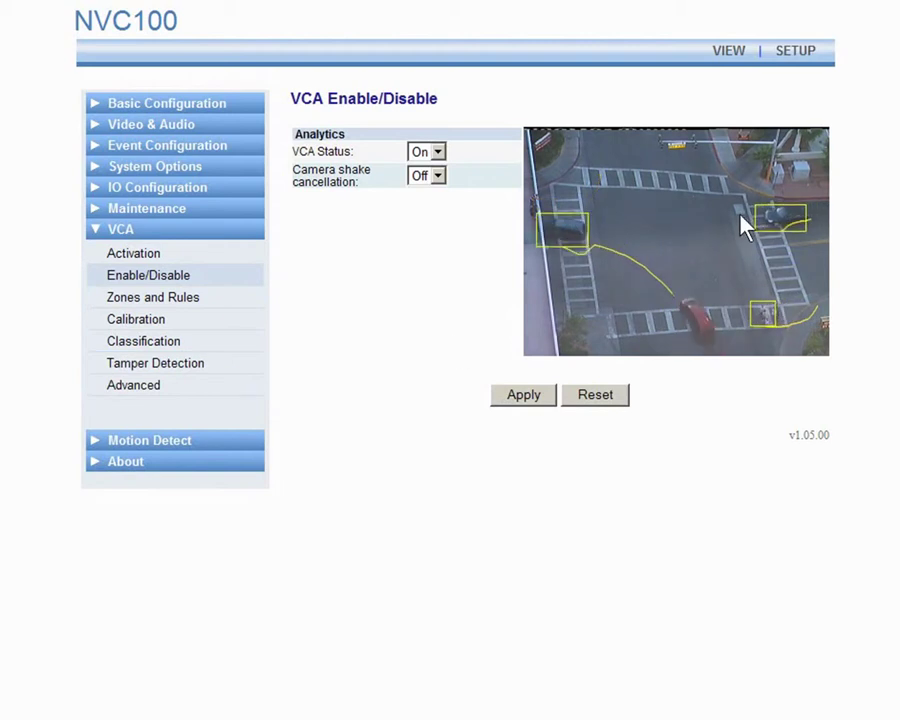
click(727, 56)
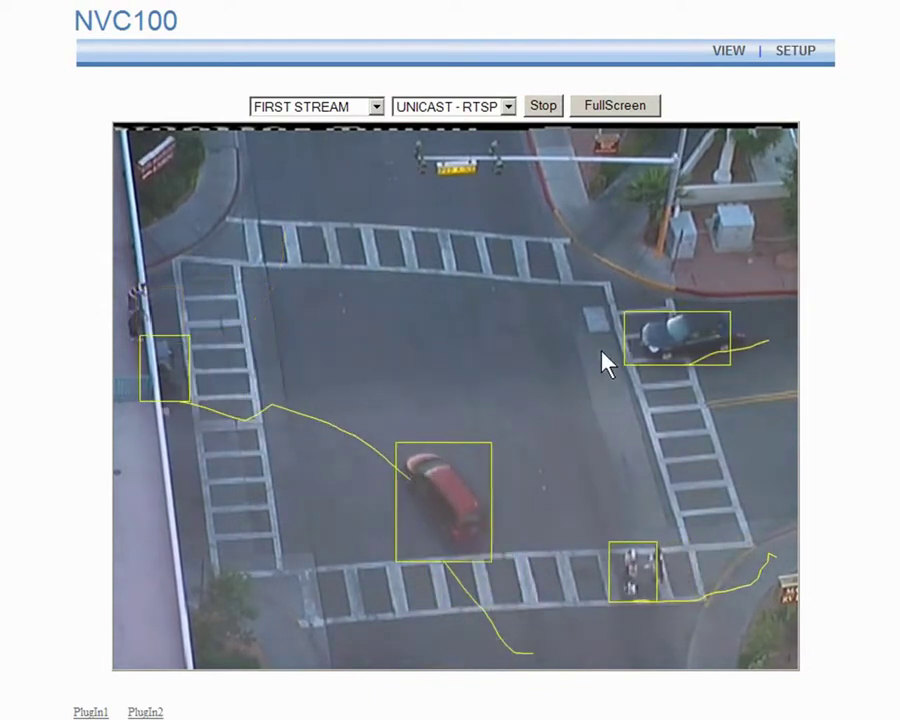
- Open the VCA Zones and Rules setup and add a detection zone inside the intersection
click(800, 60)
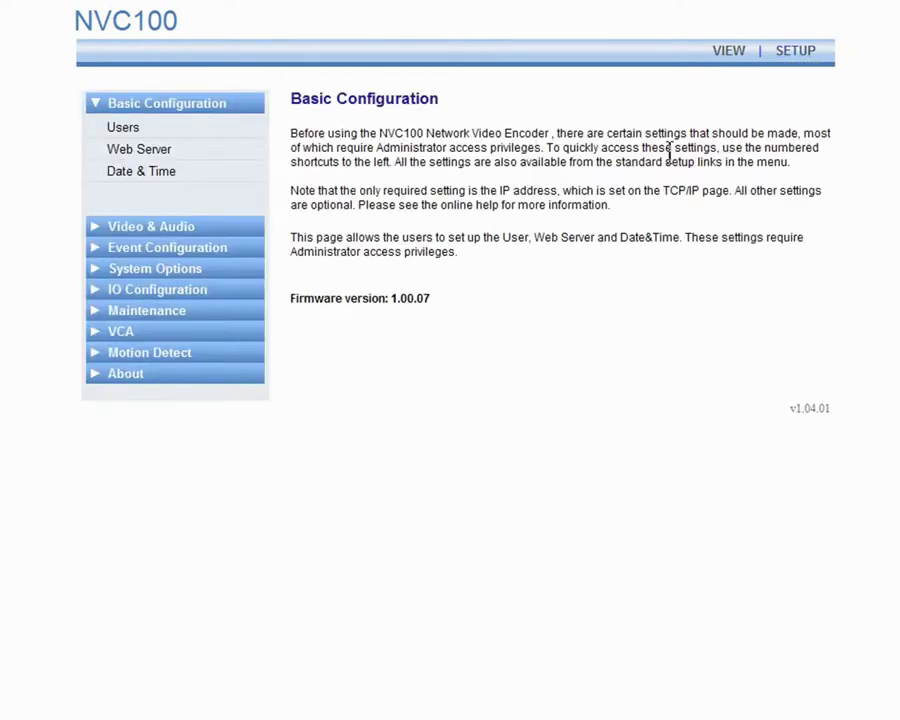
click(129, 336)
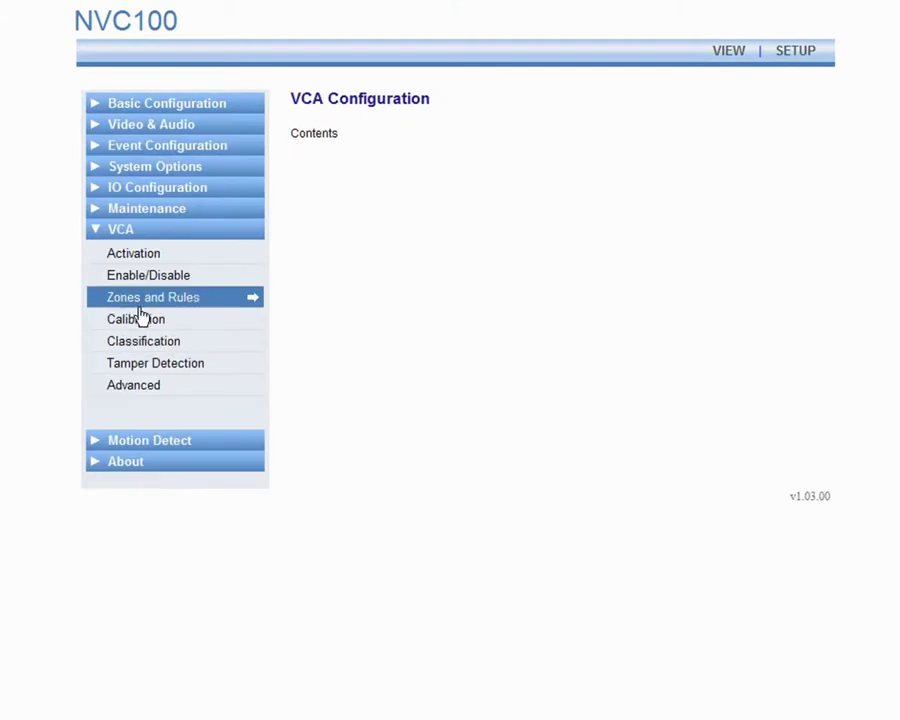
click(143, 309)
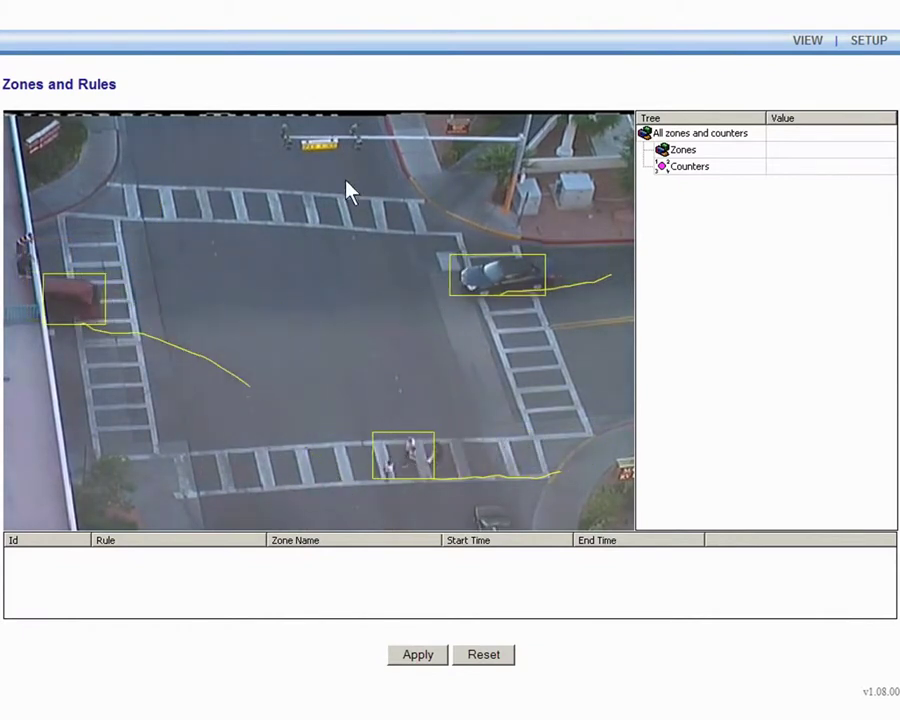
double_click(396, 282)
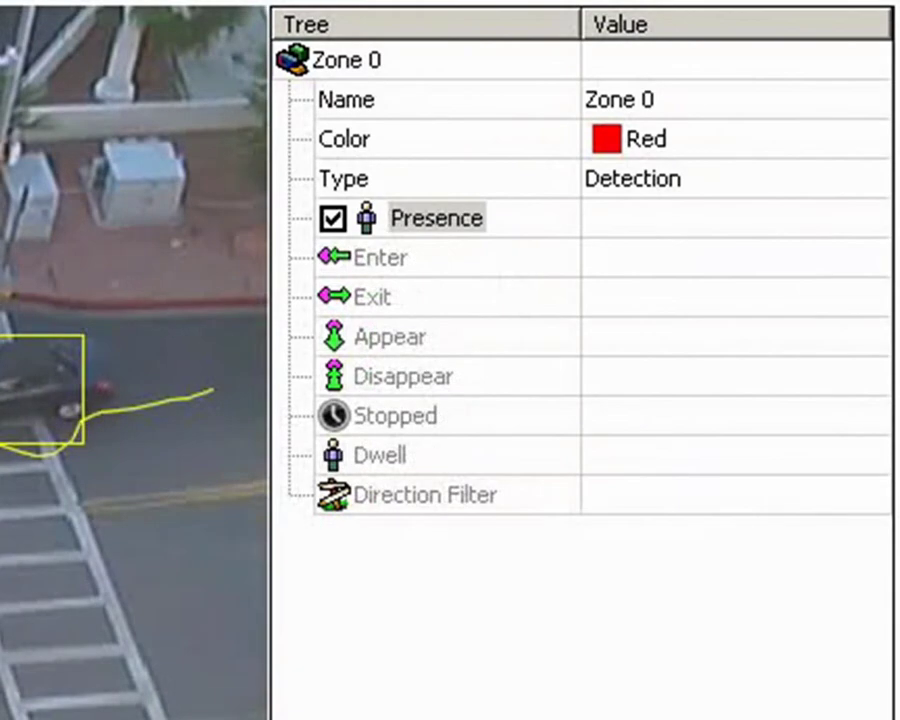
- Examine the rules available for the zone, from Presence and Enter through Dwell and Direction Filter
click(400, 218)
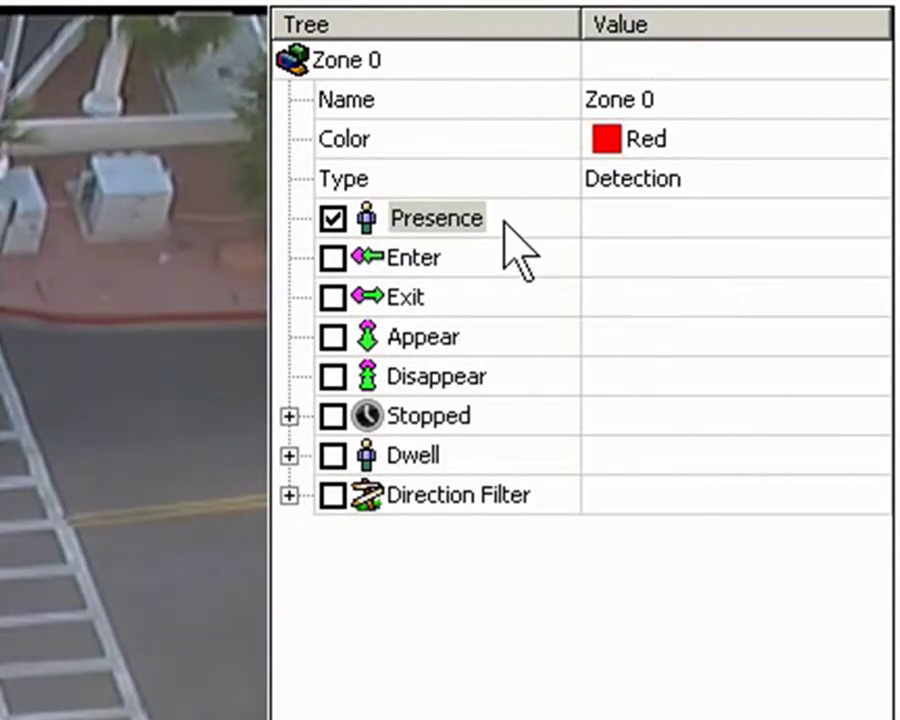
click(418, 262)
click(410, 300)
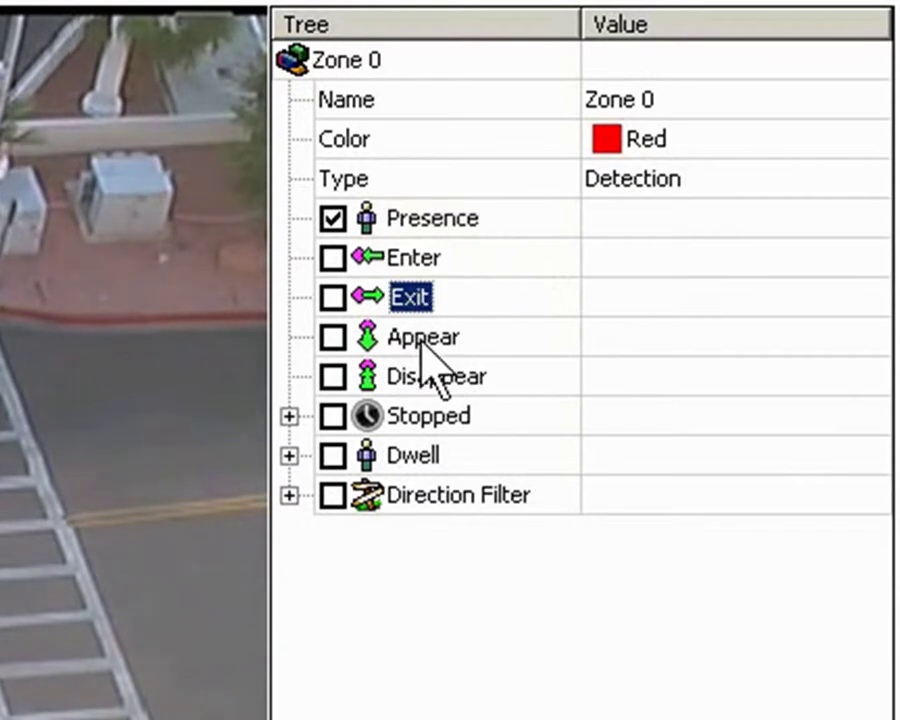
click(424, 346)
click(426, 380)
click(424, 418)
click(424, 456)
click(428, 496)
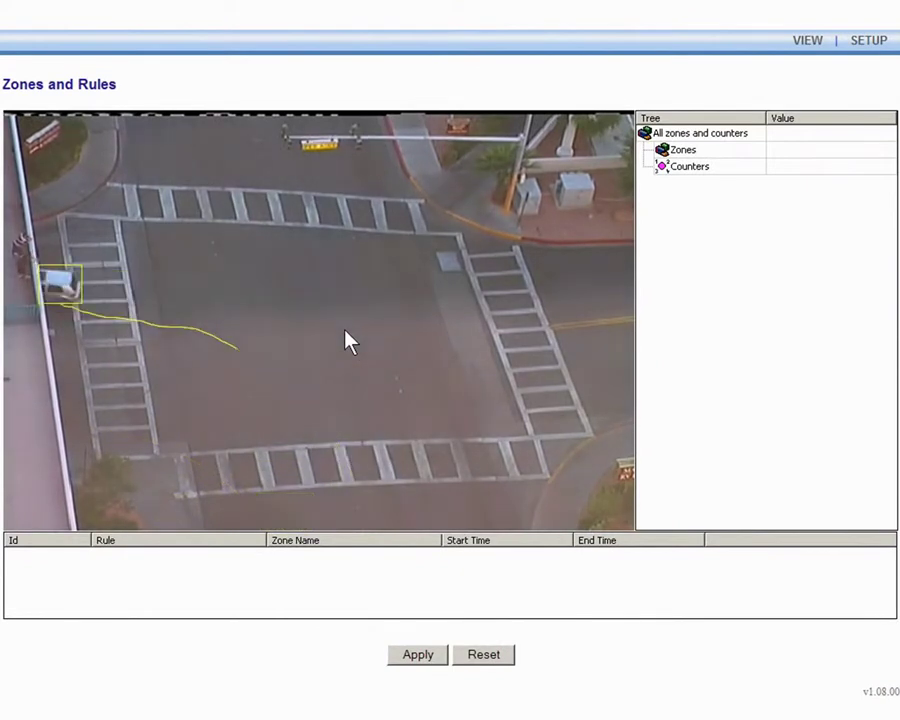
- Add a detection zone near the middle of the intersection, name it Red Zone, and apply it with the Presence rule
double_click(364, 321)
mouse_move(371, 325)
mouse_down()
mouse_move(382, 310)
mouse_move(342, 323)
mouse_move(383, 309)
mouse_up()
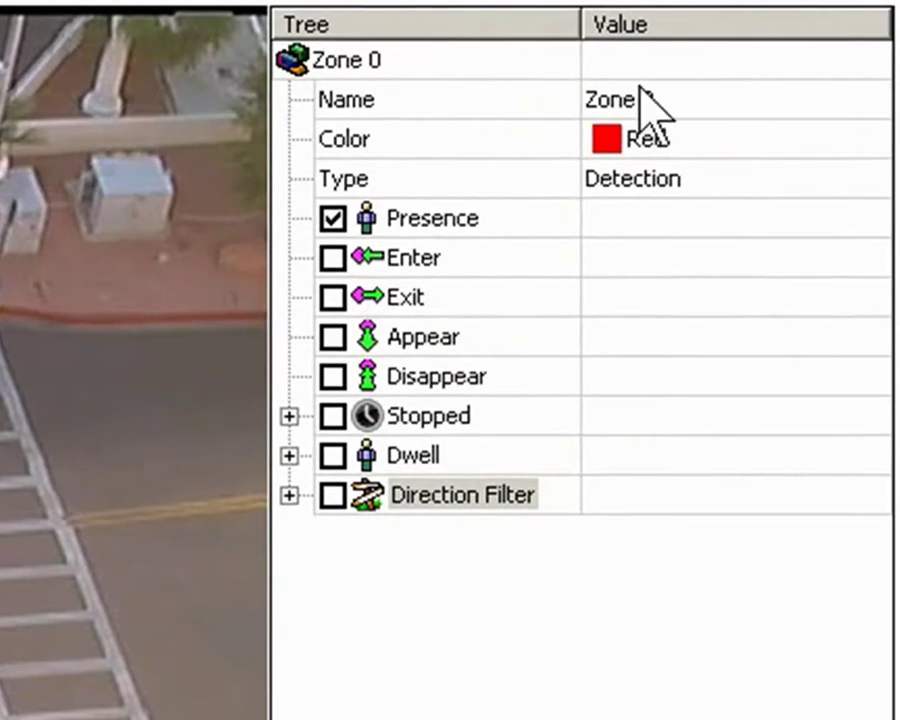
click(798, 146)
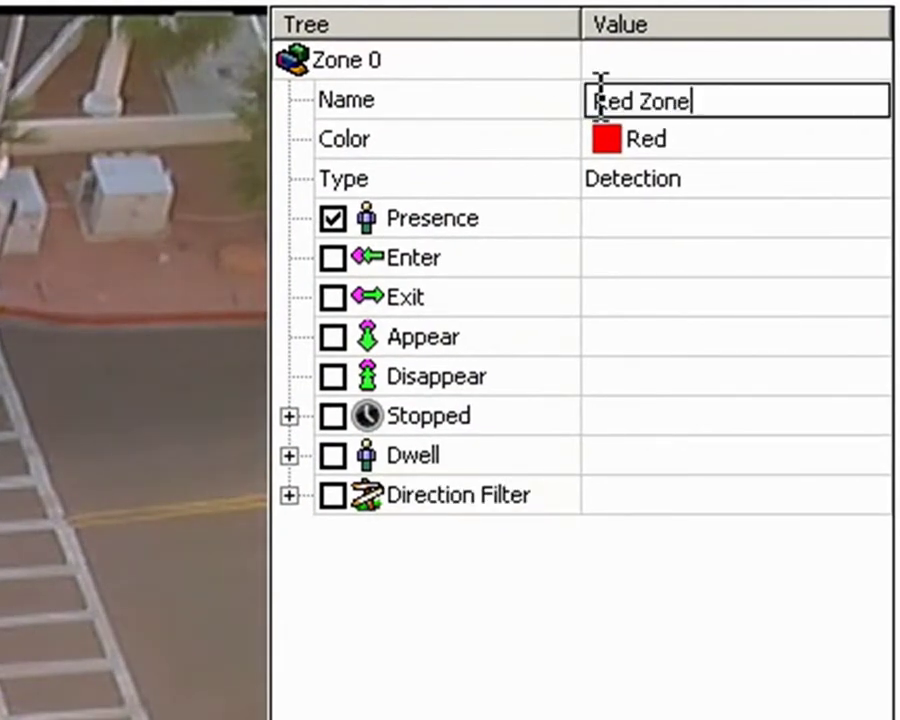
click(414, 220)
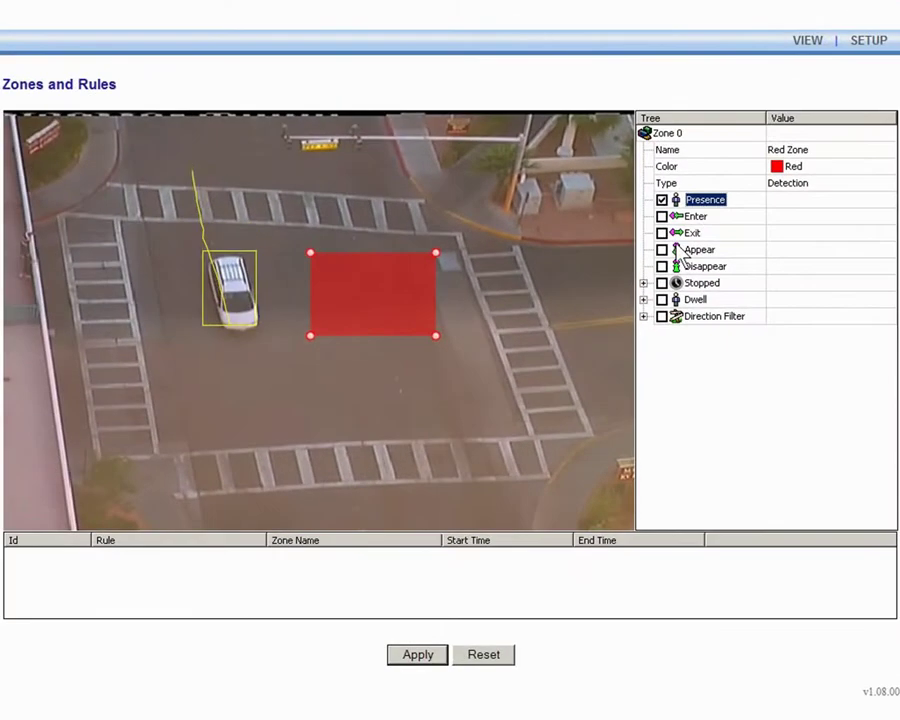
click(422, 662)
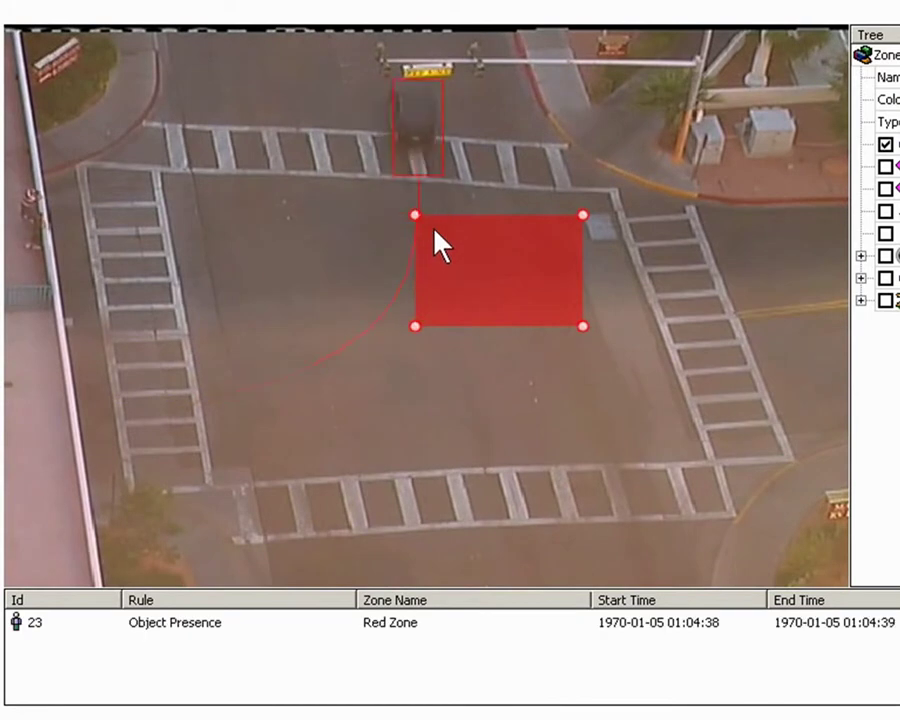
click(148, 630)
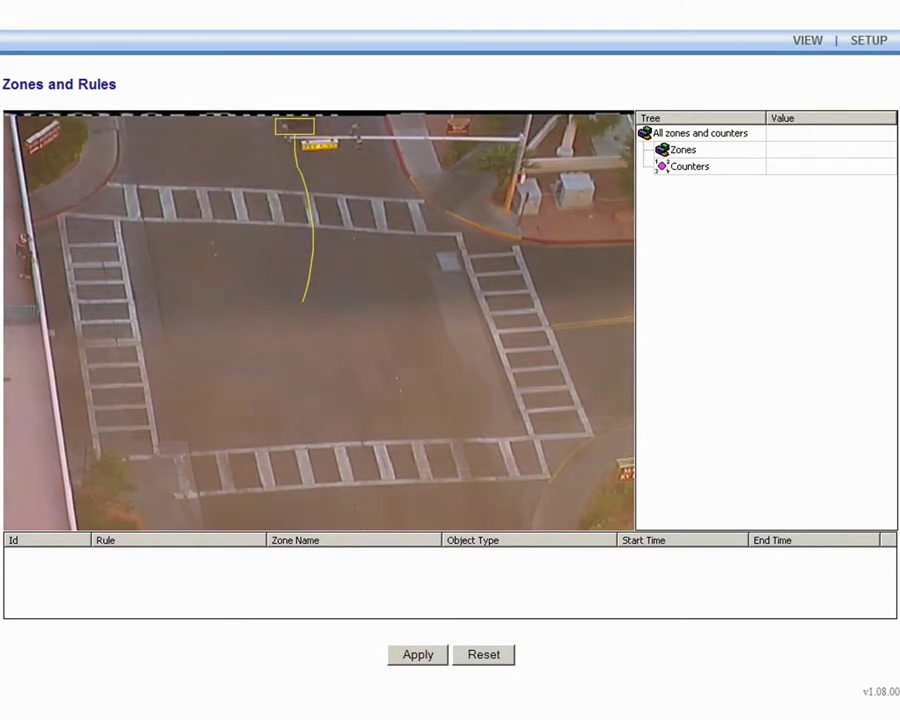
- Add a zone over the upper end of the right-hand crosswalk and reshape its corners and top edge to follow the kerb
click(533, 308)
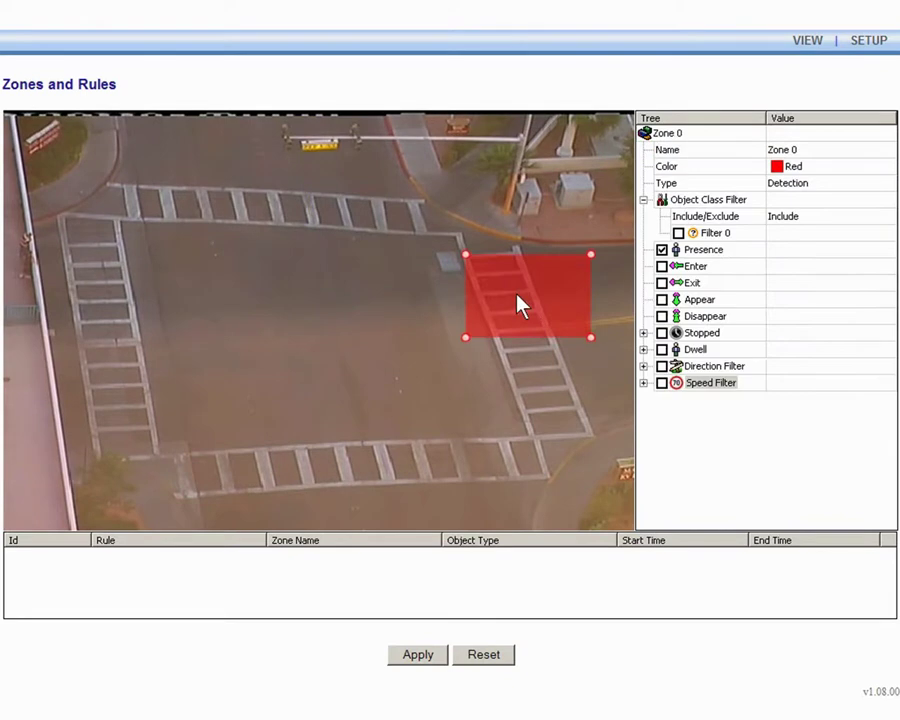
drag(427, 222, 424, 207)
drag(464, 328, 445, 325)
drag(591, 327, 617, 326)
click(538, 235)
drag(492, 226, 484, 232)
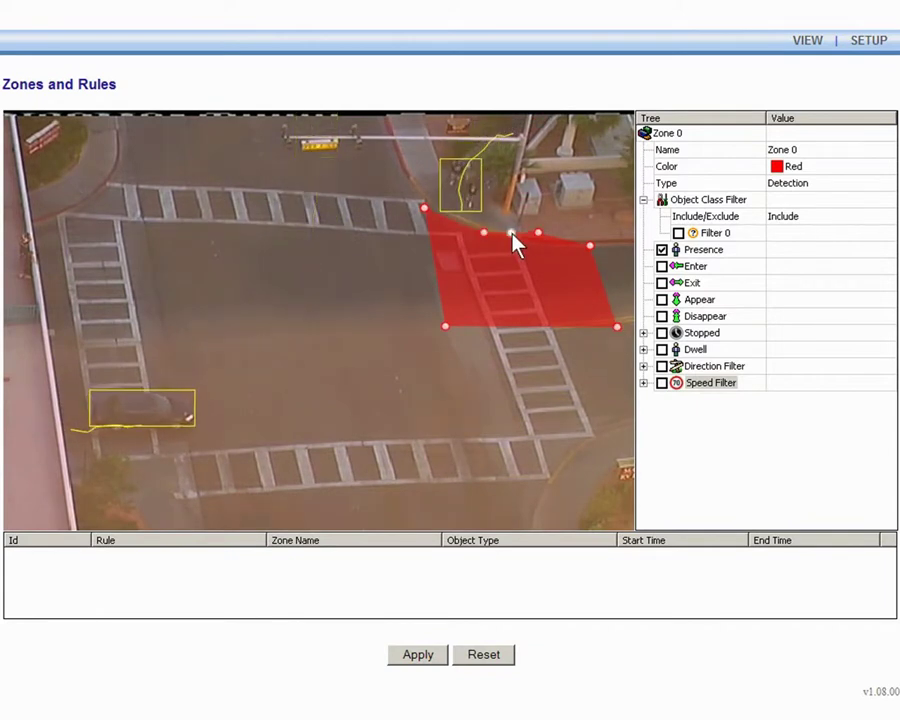
drag(539, 236, 547, 248)
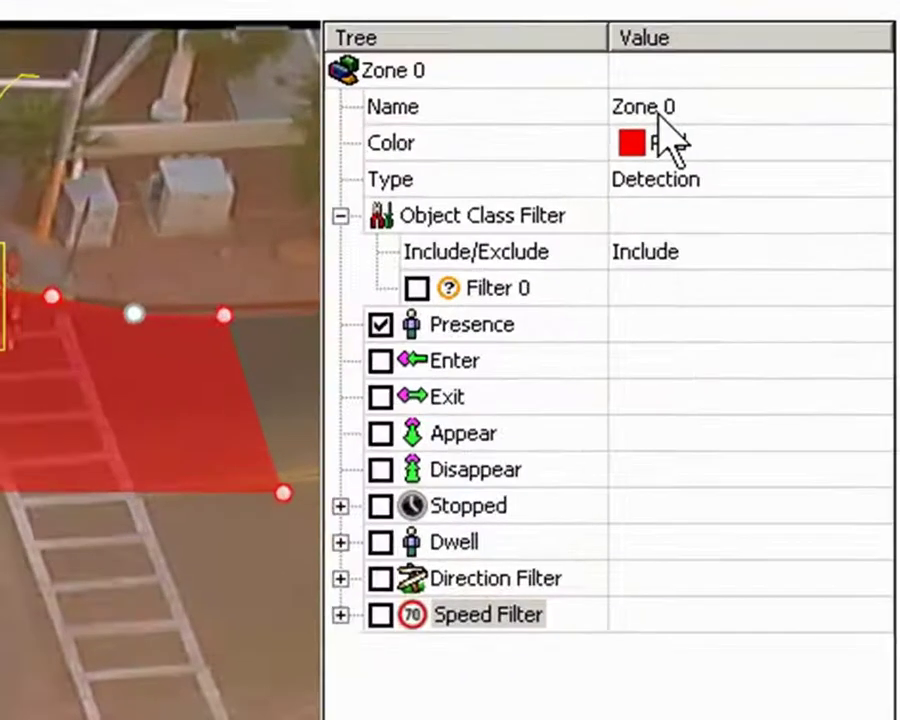
- Name the zone Red Zone, replace its Presence rule with Stopped at 2 seconds, and apply the settings
click(777, 146)
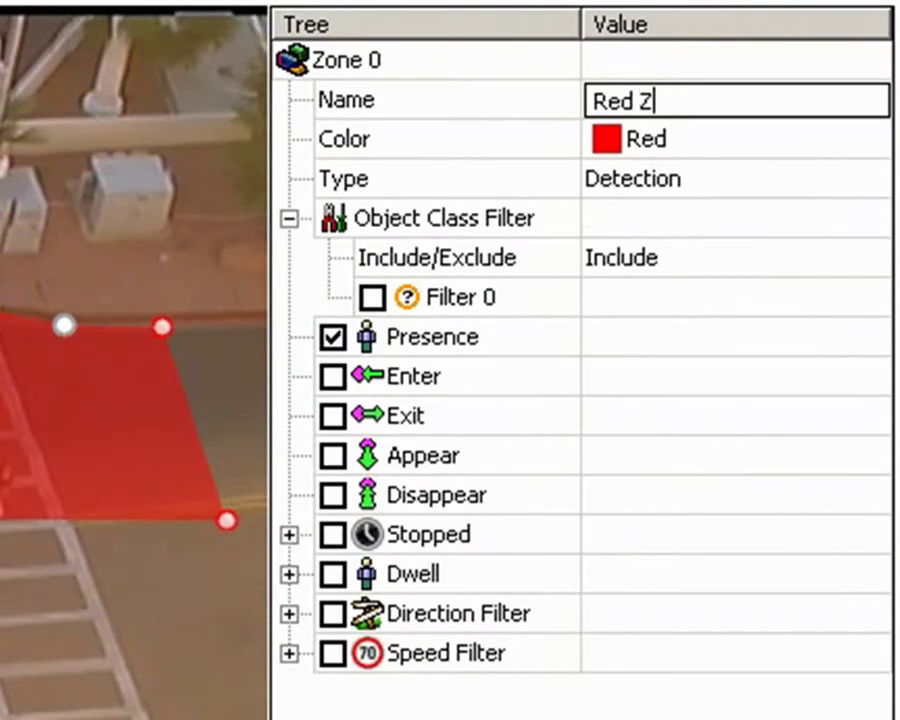
click(333, 534)
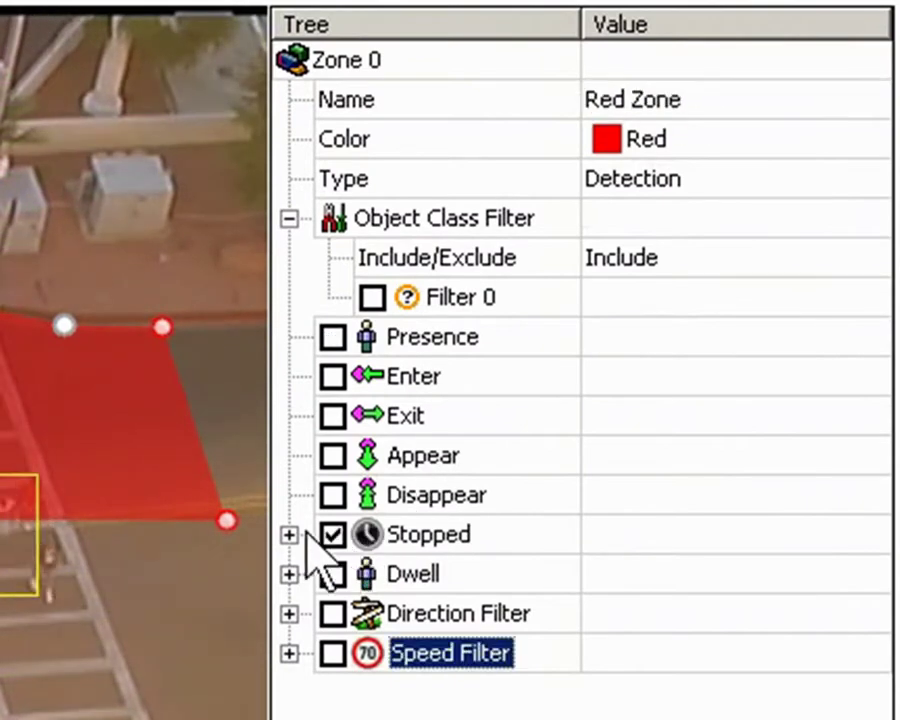
click(289, 534)
click(598, 574)
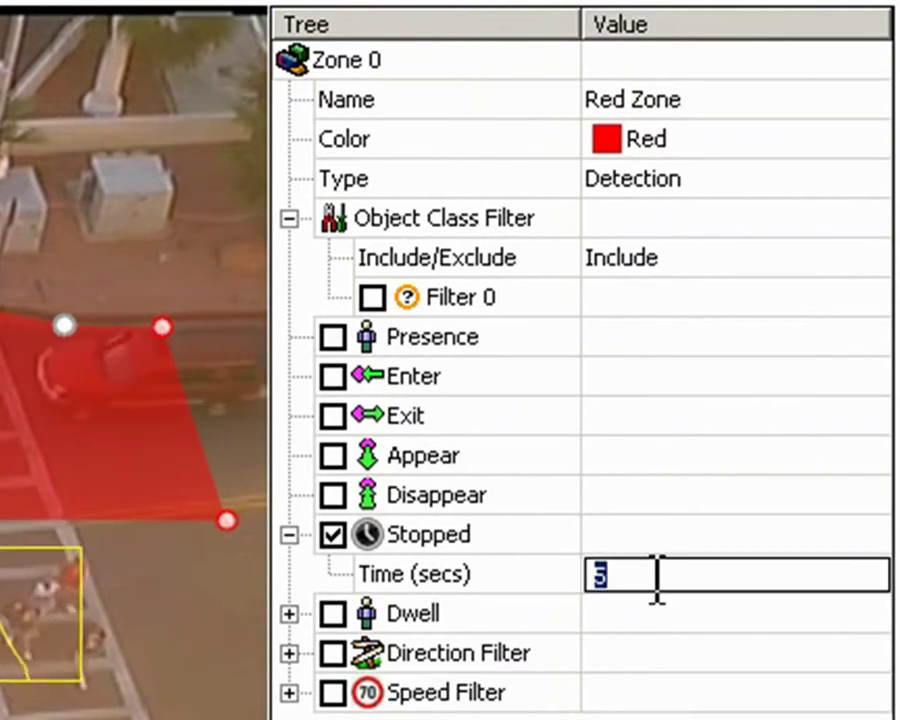
text(2)
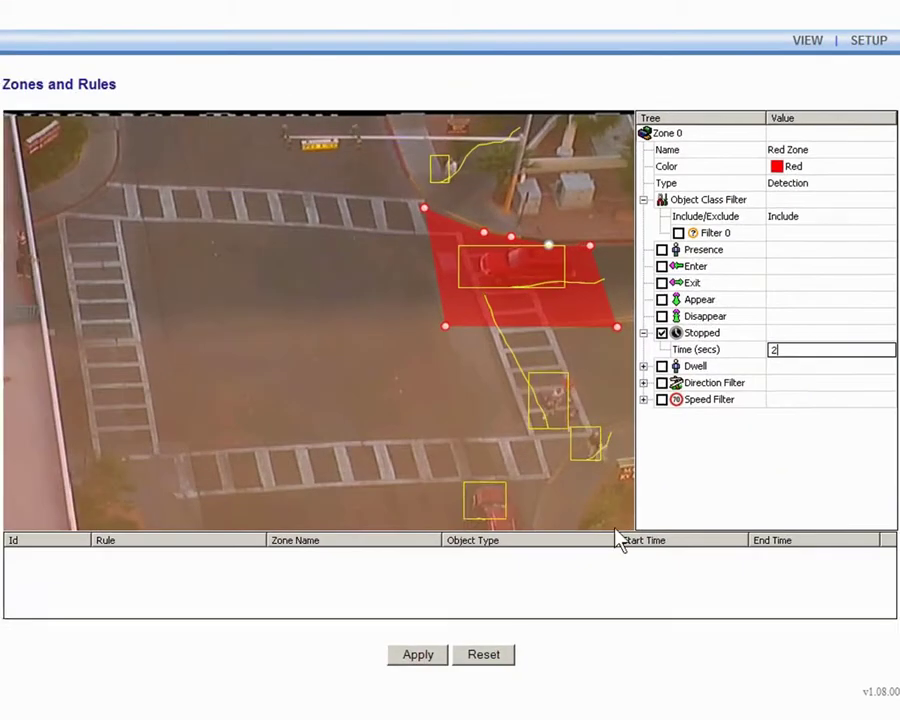
click(420, 655)
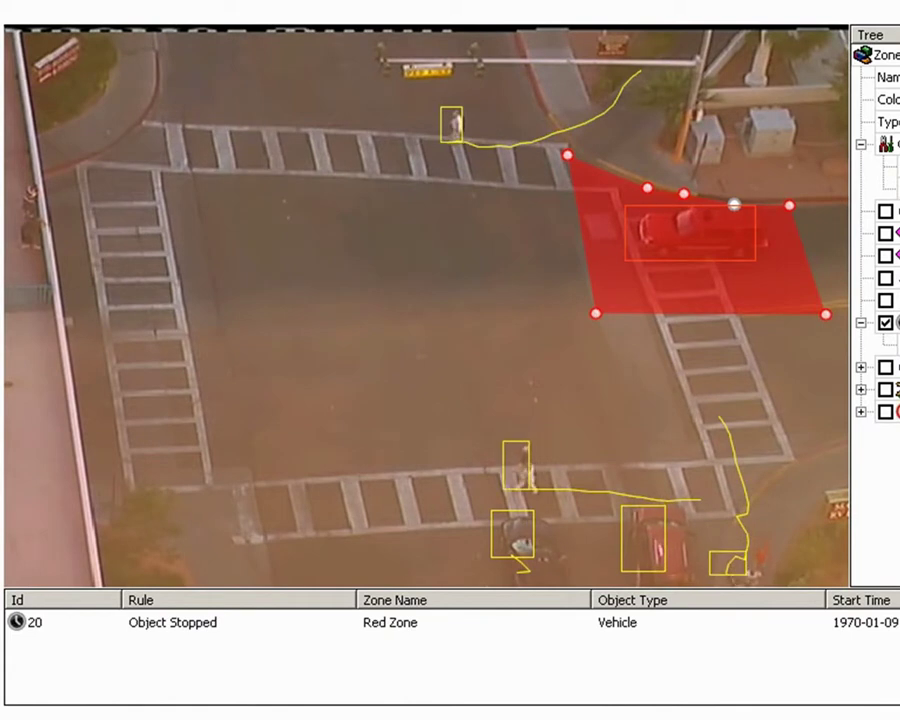
click(200, 627)
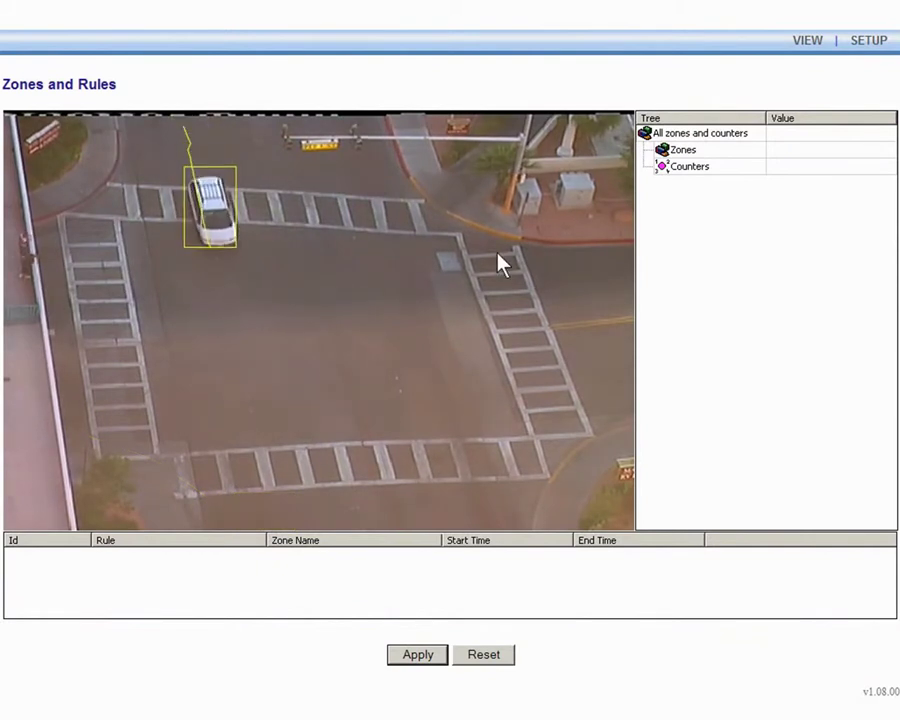
- Create a detection line running diagonally to the intersection's lower-left corner and name it Red Line
right_click(423, 268)
mouse_move(445, 279)
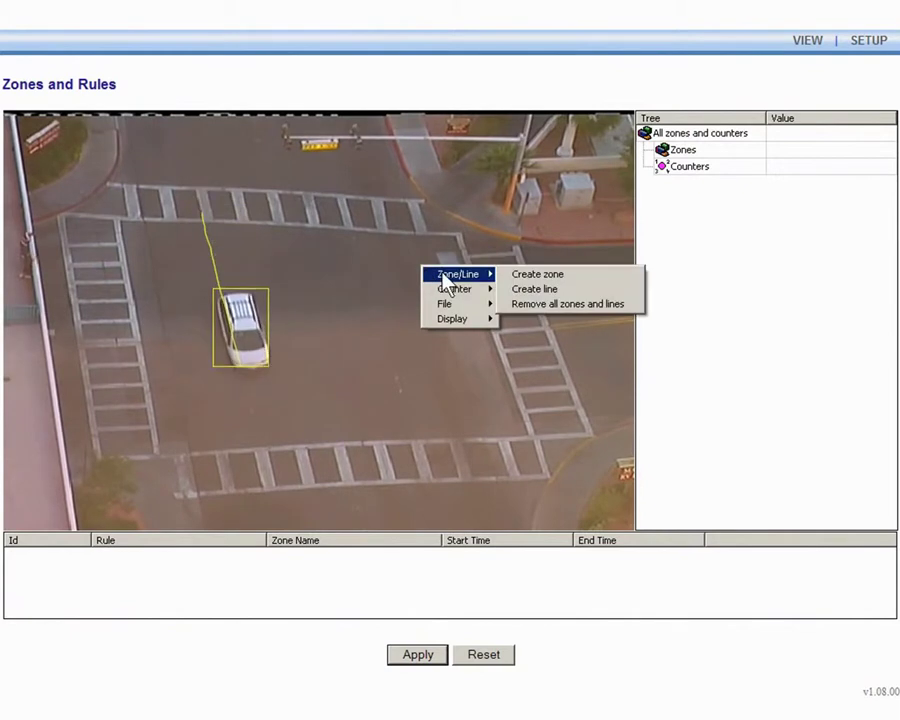
click(533, 293)
drag(421, 278, 257, 322)
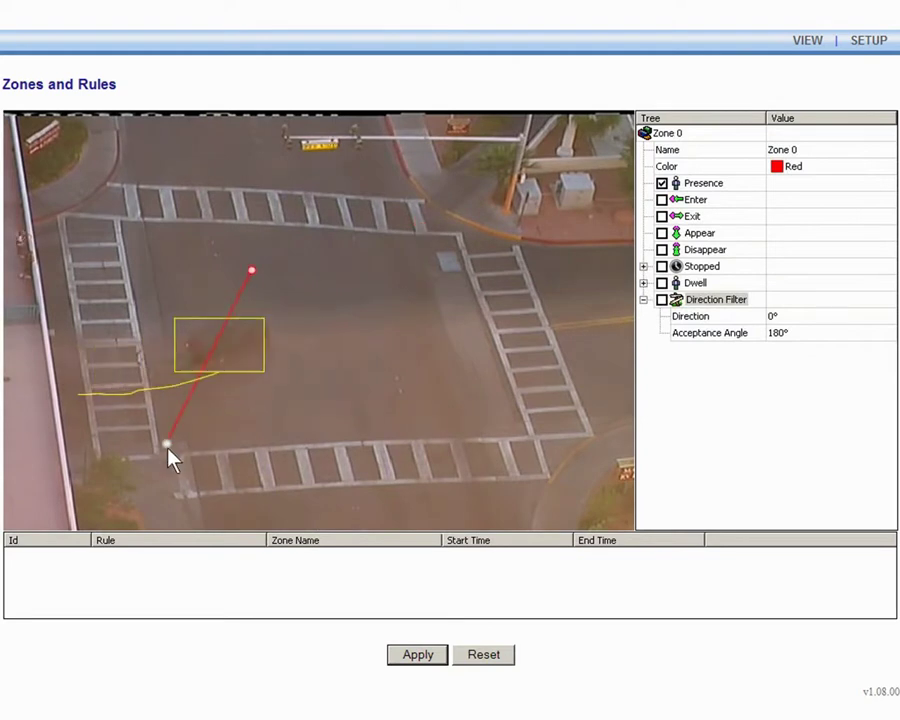
drag(167, 446, 166, 453)
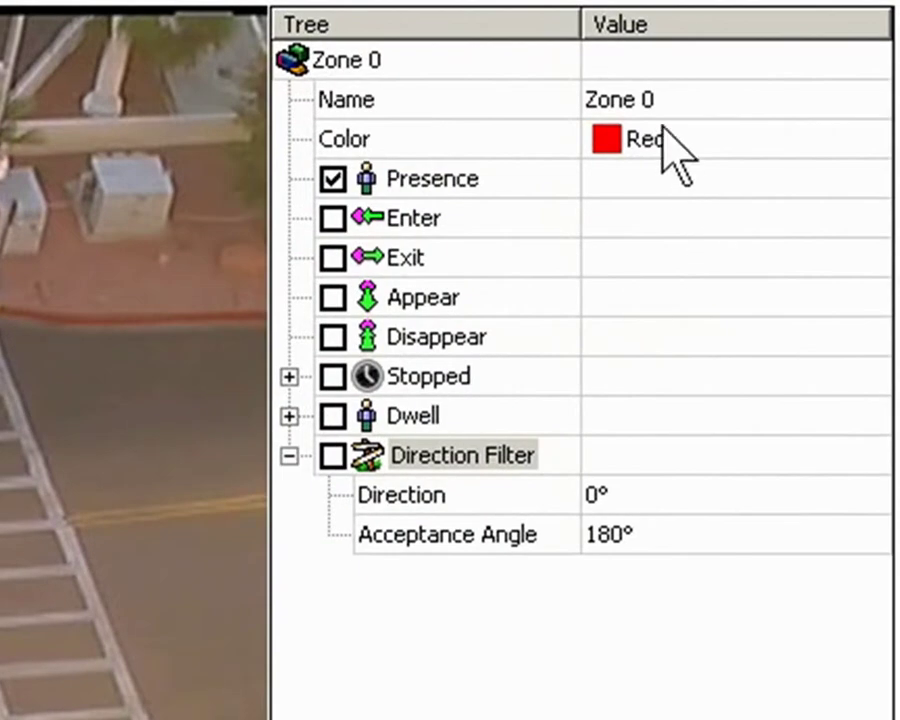
click(690, 101)
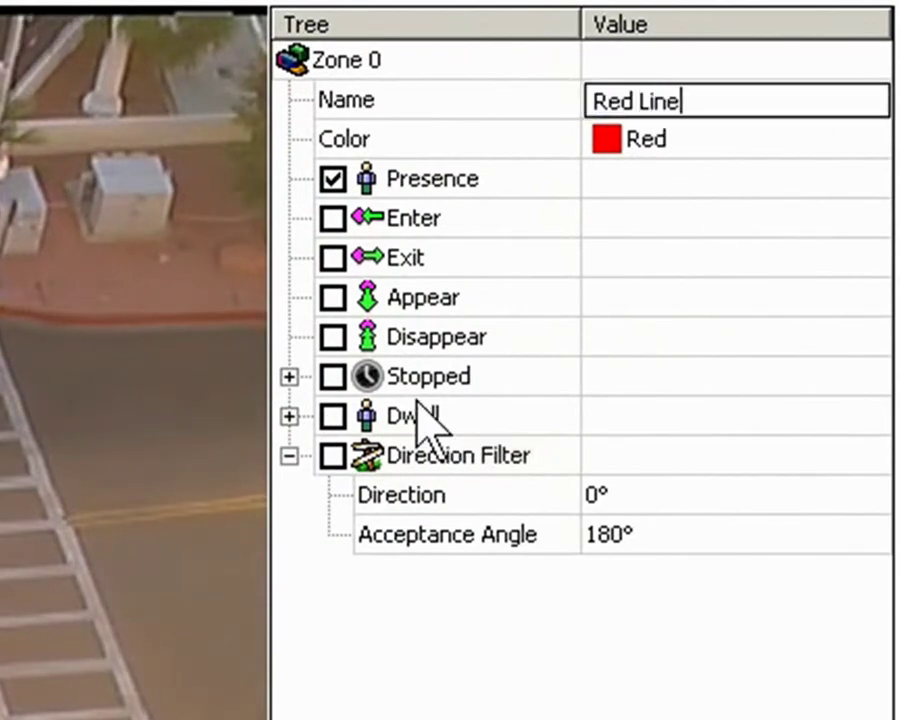
- Replace the Red Line's Presence rule with a Direction Filter set to -48° direction and 84° acceptance angle
click(336, 456)
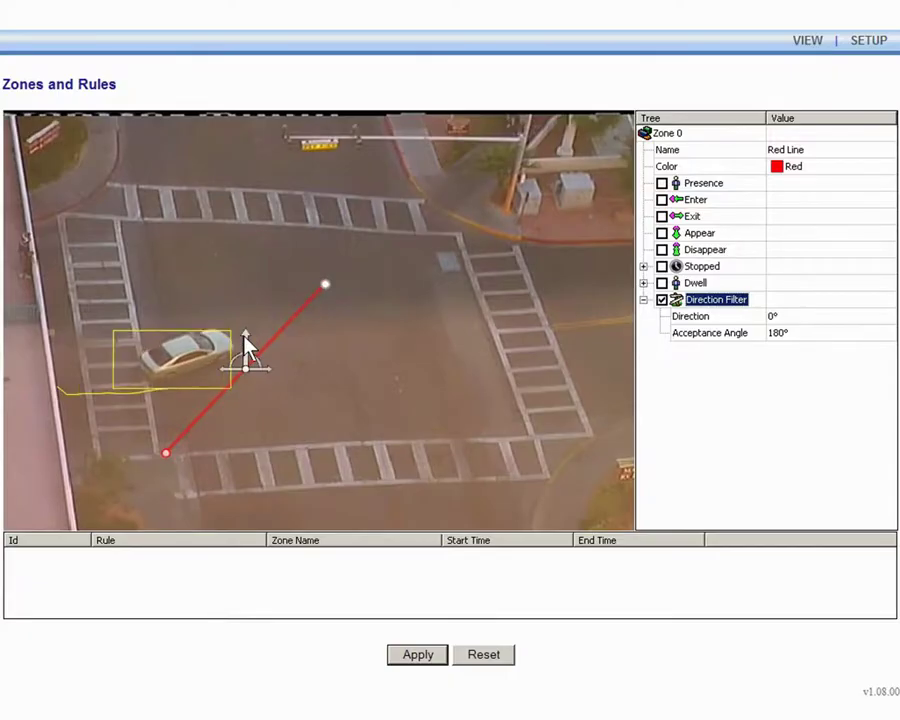
drag(242, 346, 216, 350)
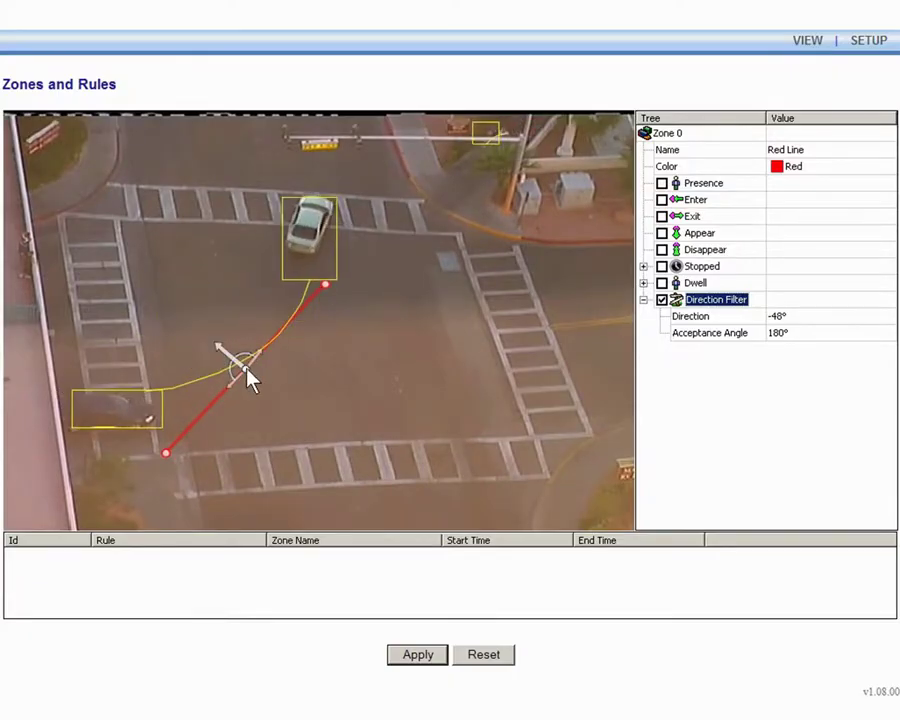
drag(252, 366, 243, 357)
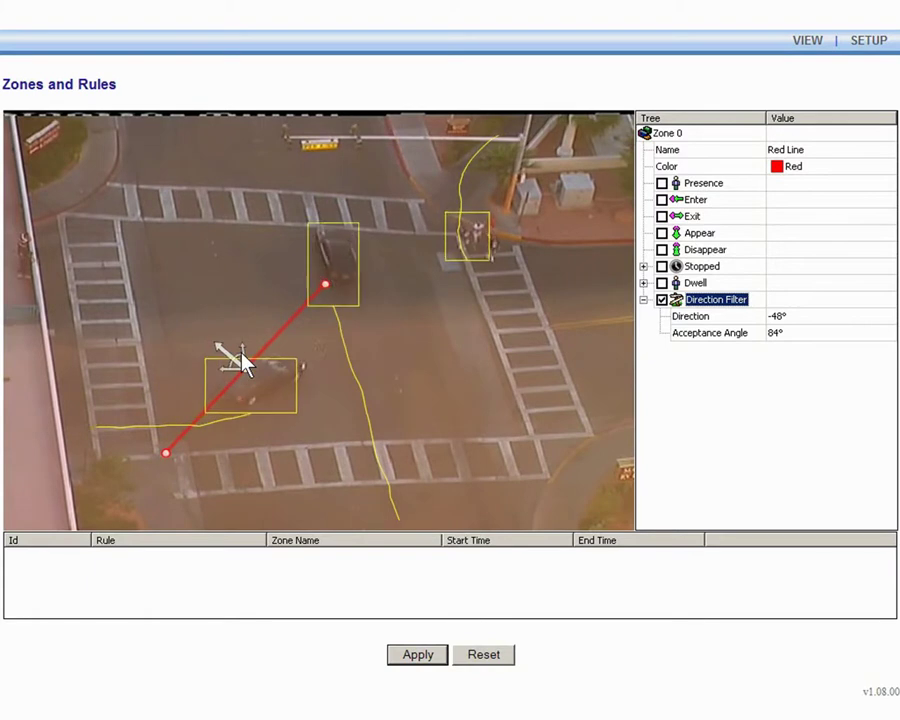
- Add a counter to the intersection view and name it Objects Turning Left
right_click(346, 213)
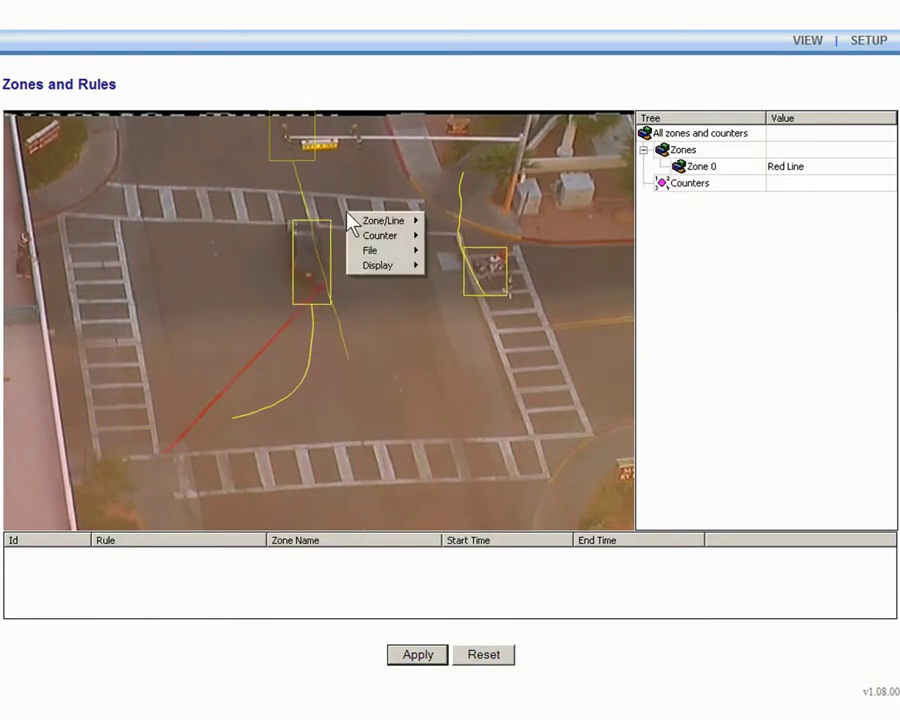
mouse_move(406, 236)
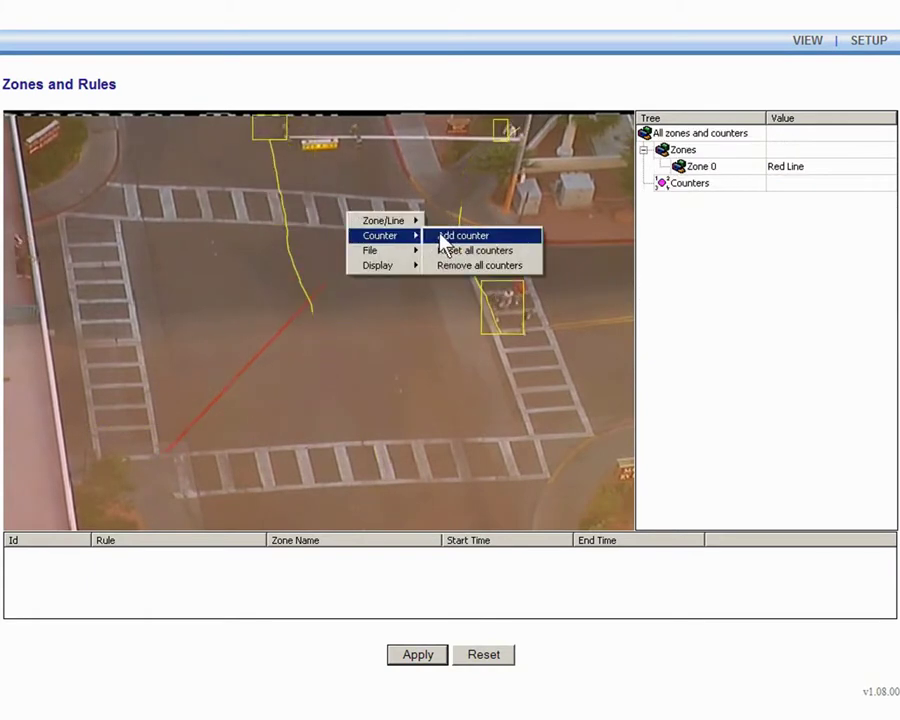
click(445, 236)
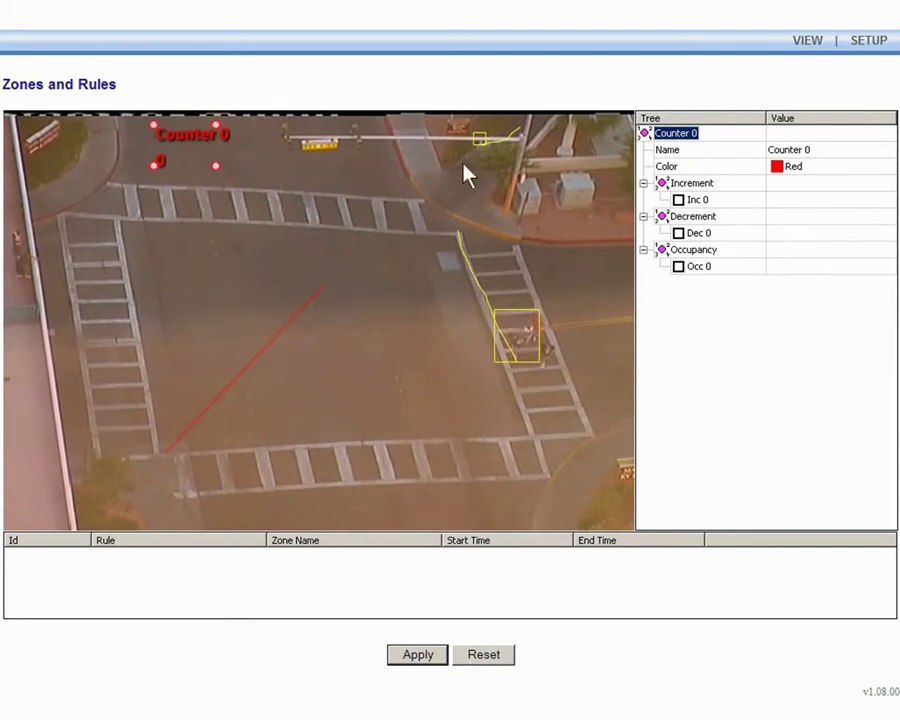
click(836, 151)
text(O)
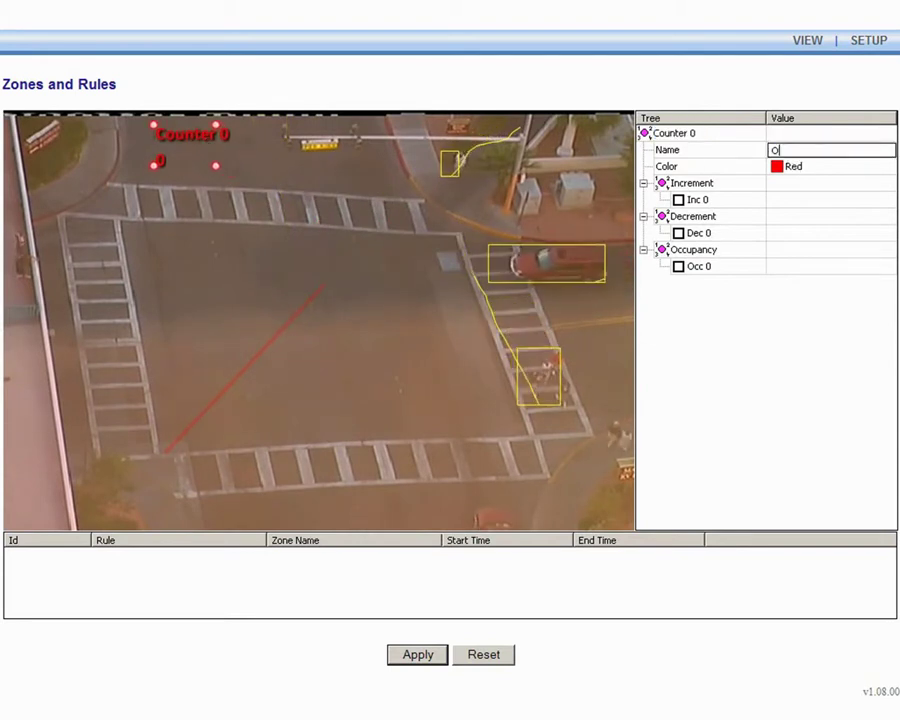
text(bjects Turning Left)
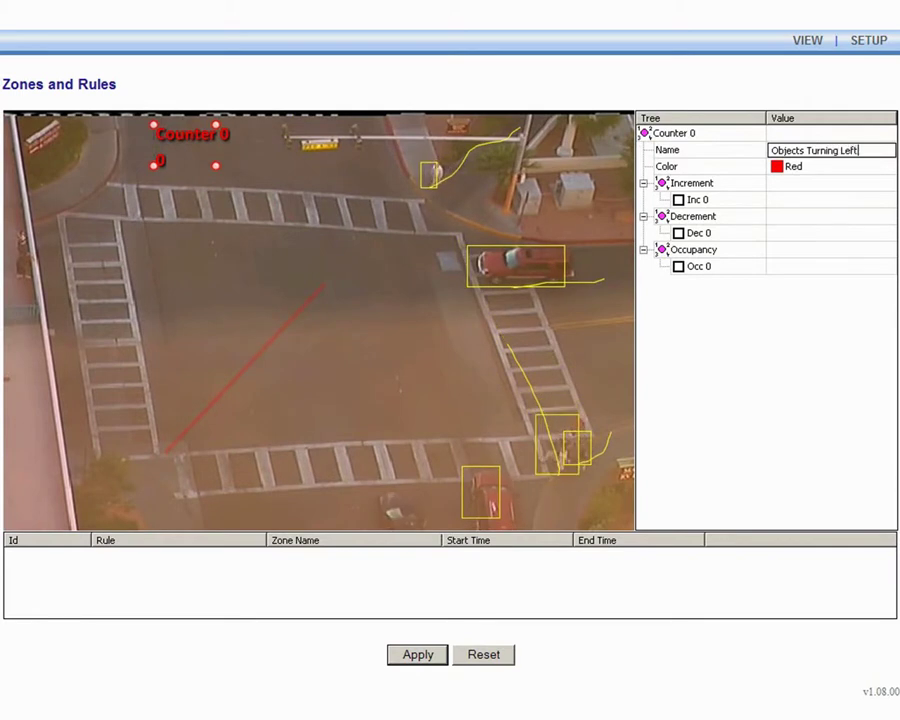
- Set the Objects Turning Left counter to increment on Red Line : Direction Filter and apply the settings
click(678, 201)
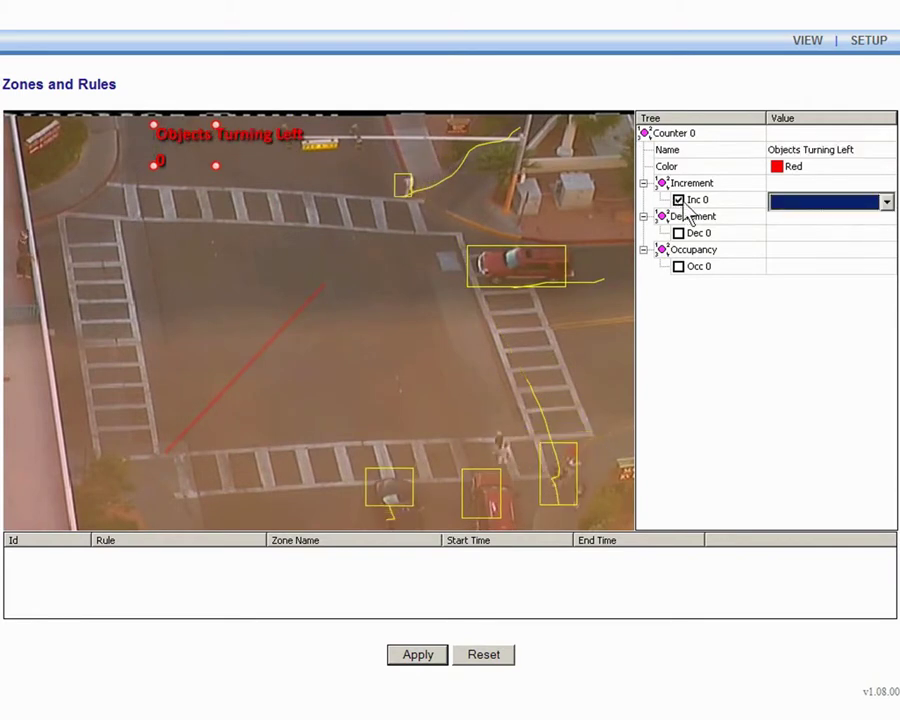
click(810, 206)
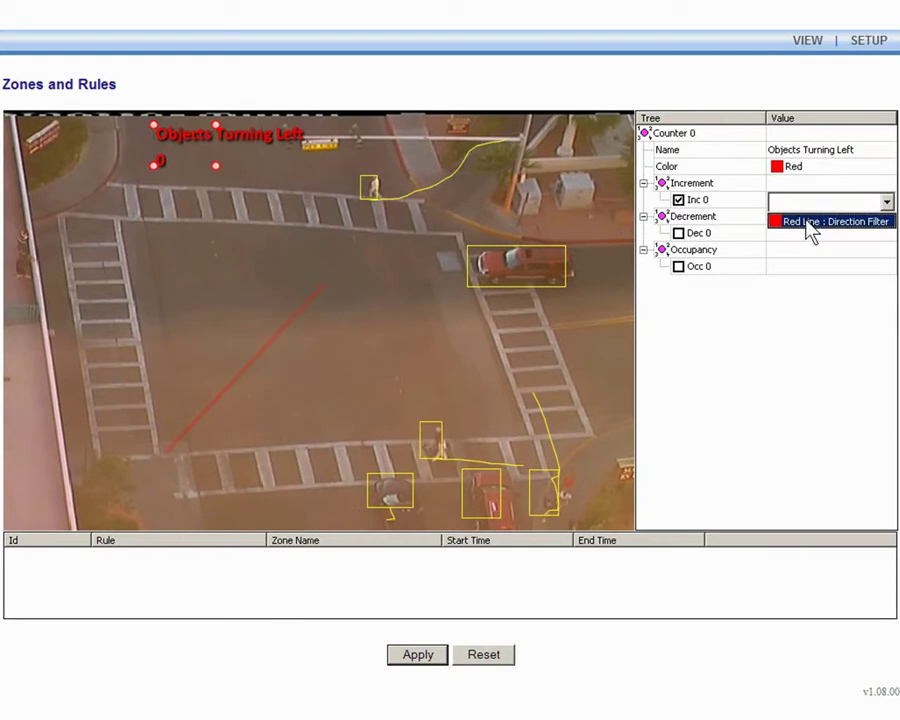
click(810, 222)
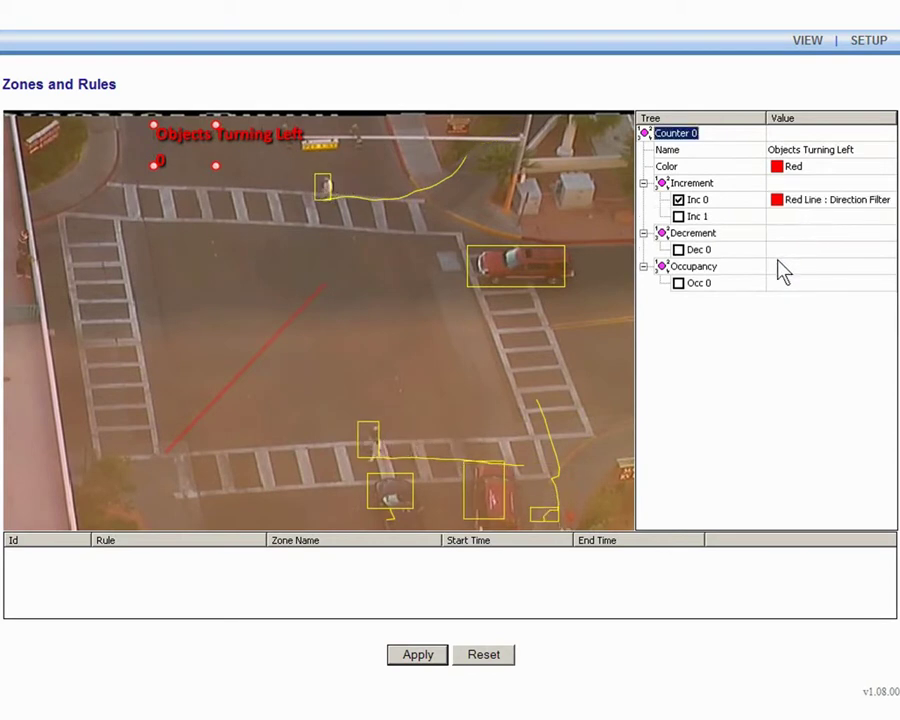
click(428, 655)
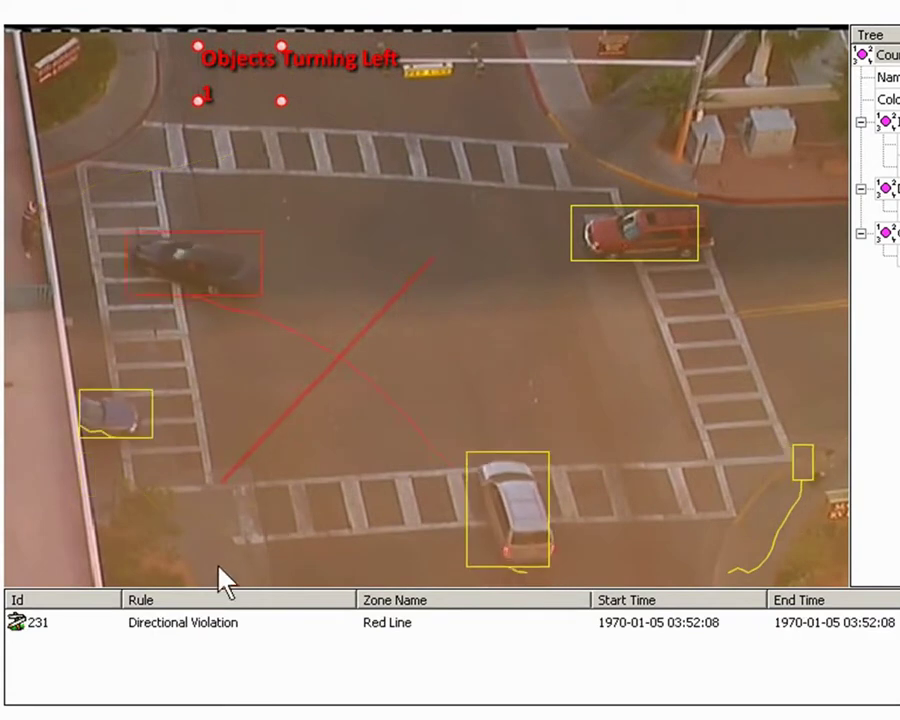
click(208, 629)
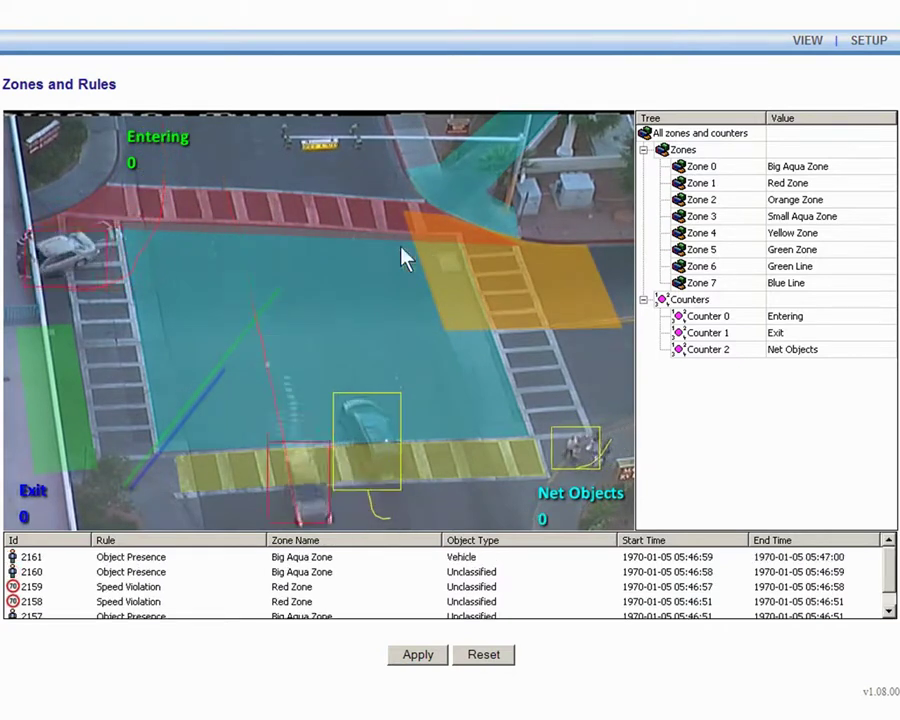
- Examine the Green Line's direction and speed filter settings and the Entering counter's increment source
click(237, 350)
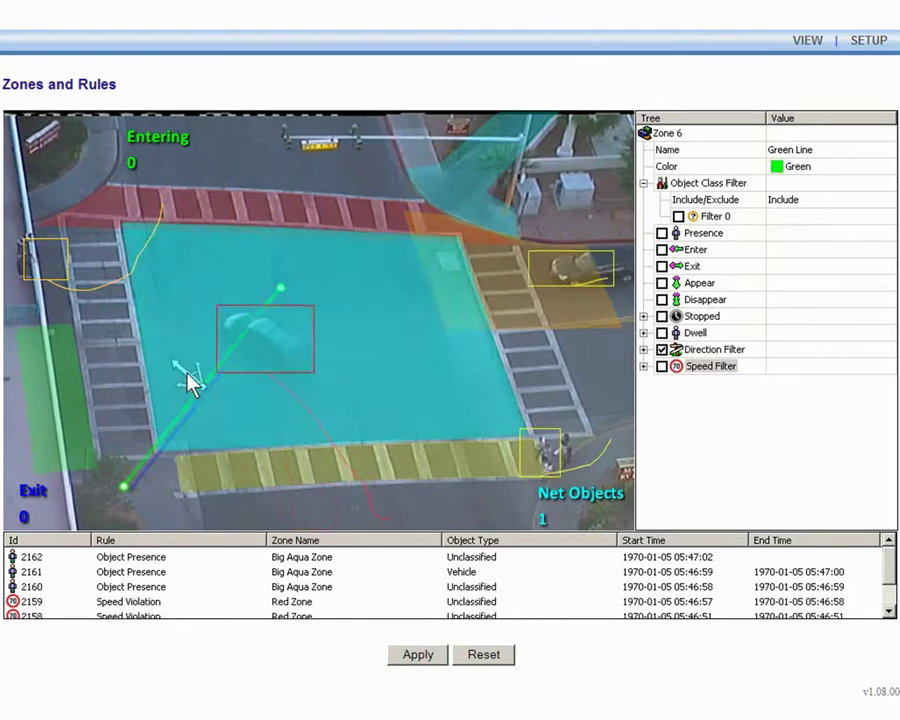
click(700, 353)
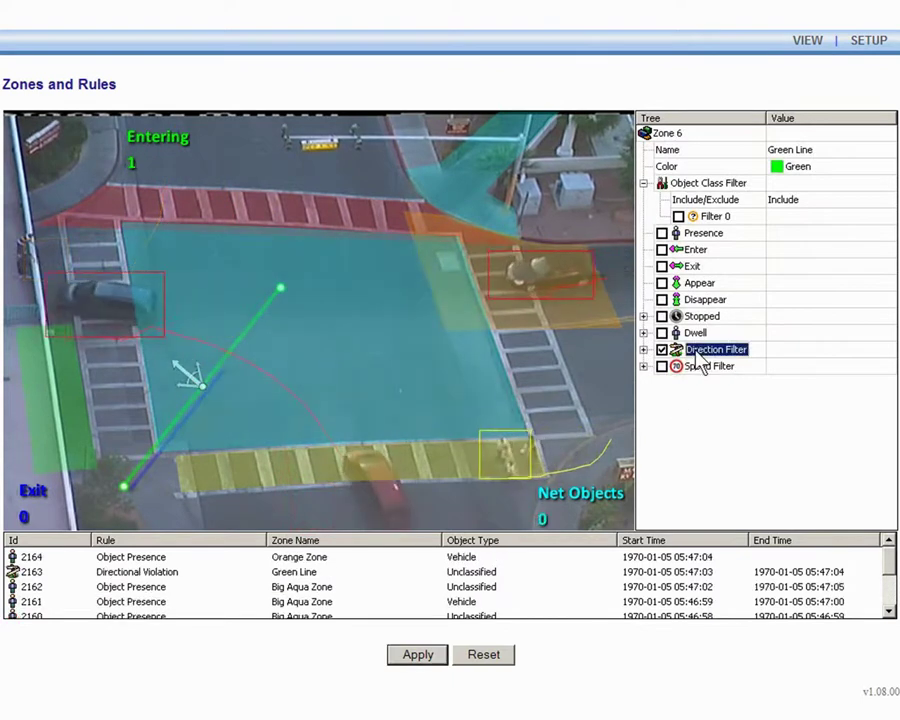
click(708, 365)
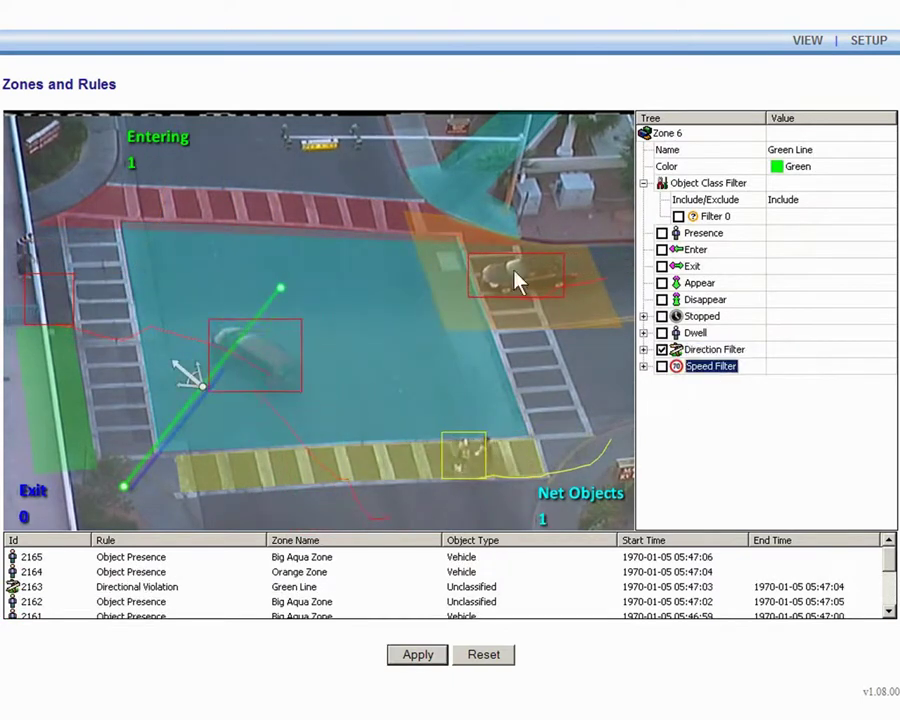
click(178, 140)
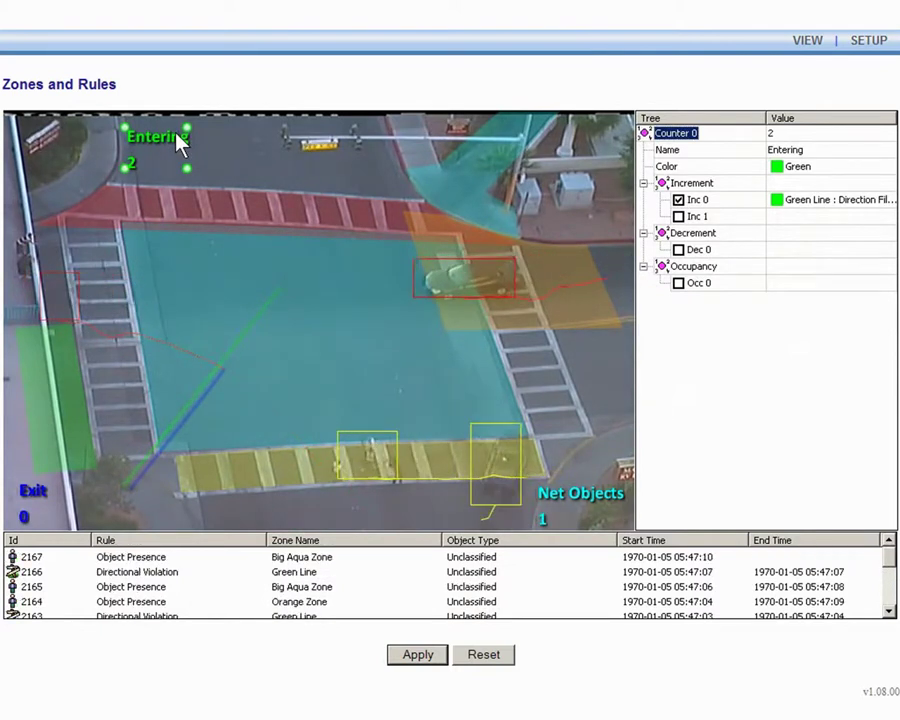
- Examine the Blue Line's direction and speed filter settings and the Exit counter's increment source
click(199, 412)
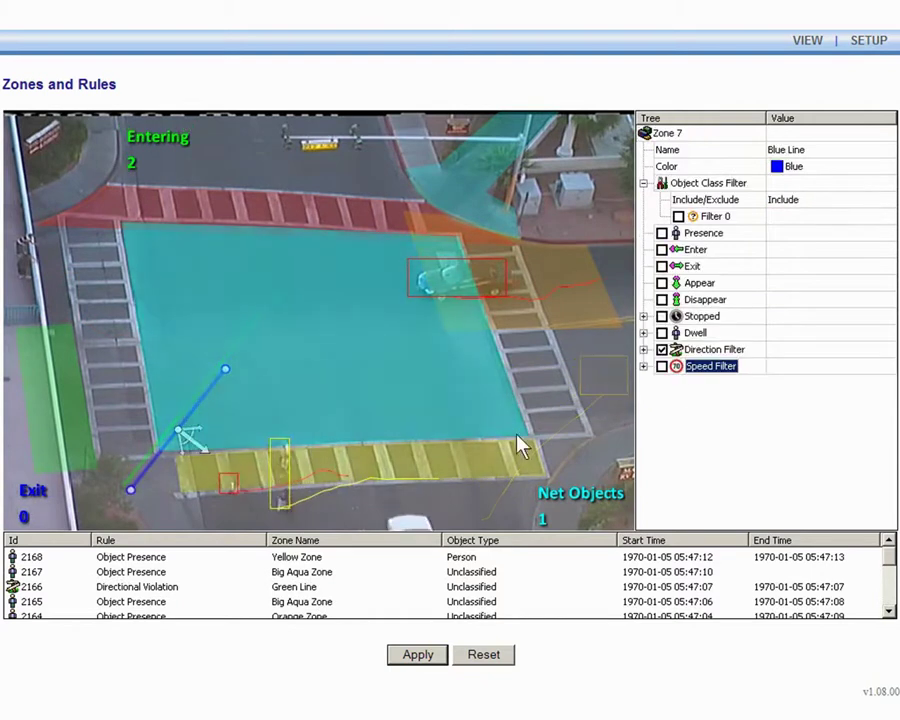
click(706, 354)
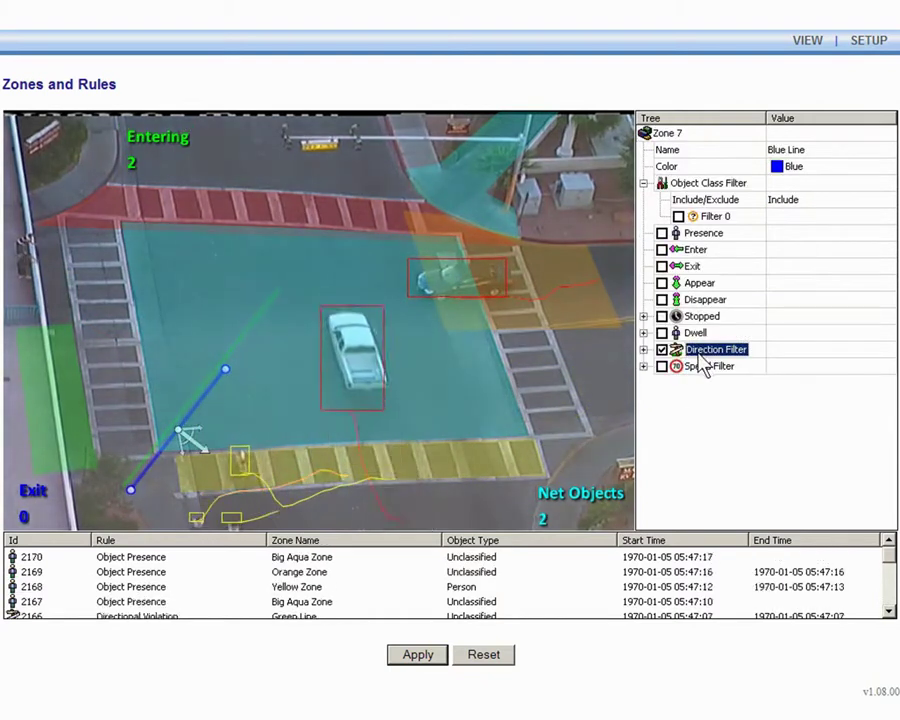
click(700, 366)
click(30, 500)
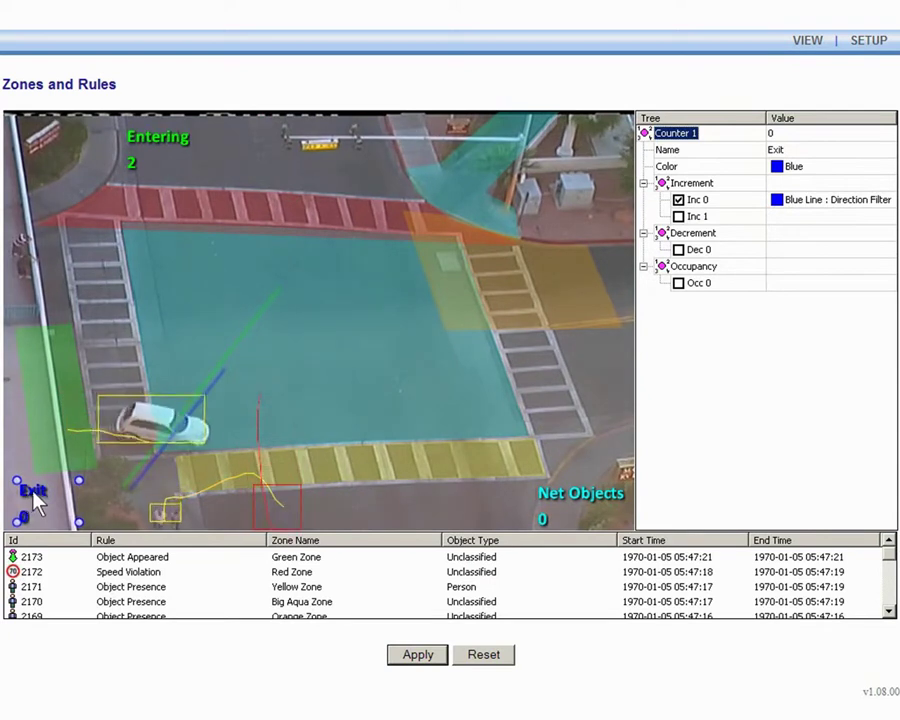
- Examine the Green Zone's Appear rule and the object class filter of the Yellow Zone on the lower crosswalk
click(55, 422)
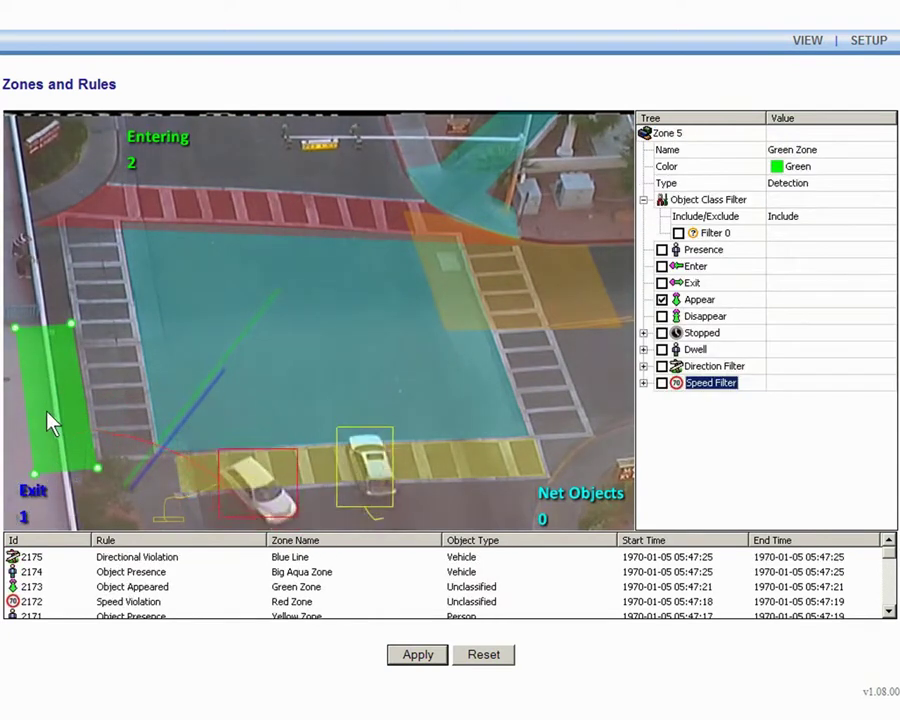
click(700, 300)
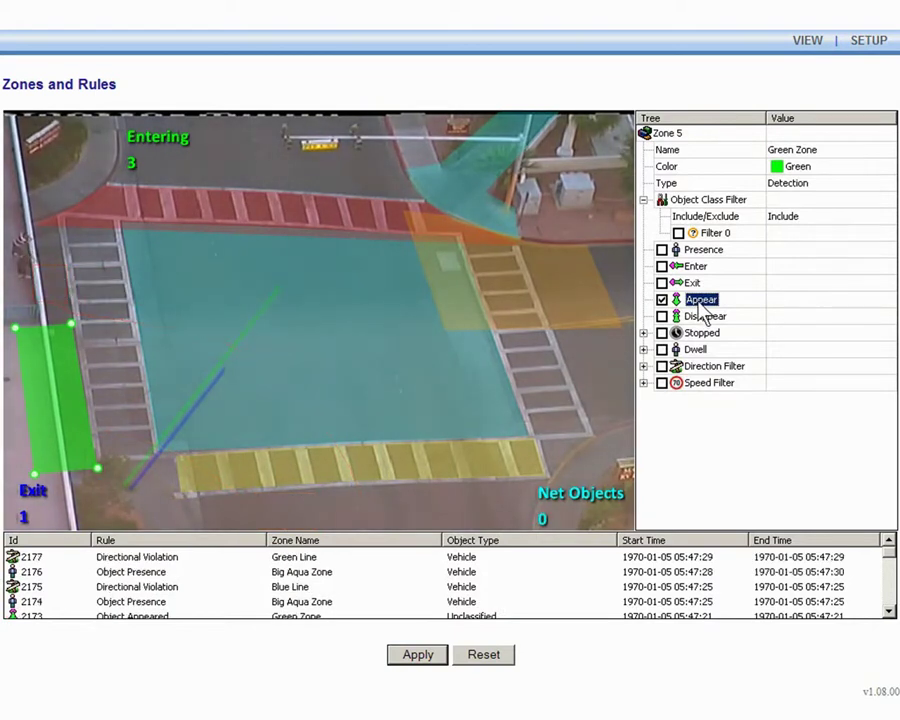
click(422, 465)
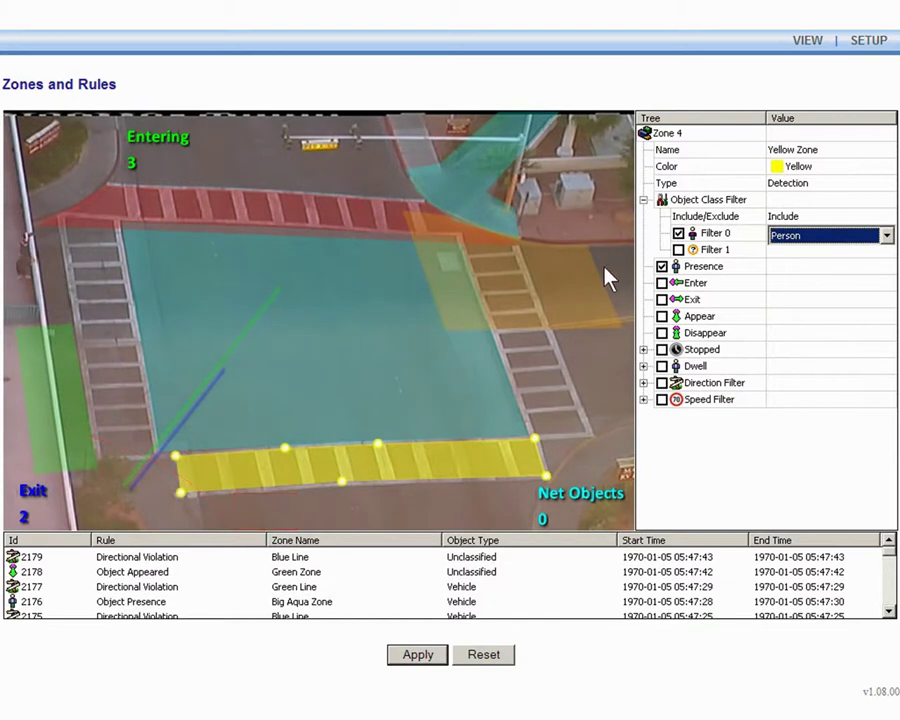
- Examine the Orange Zone's Stopped rule and its object class filter
click(567, 280)
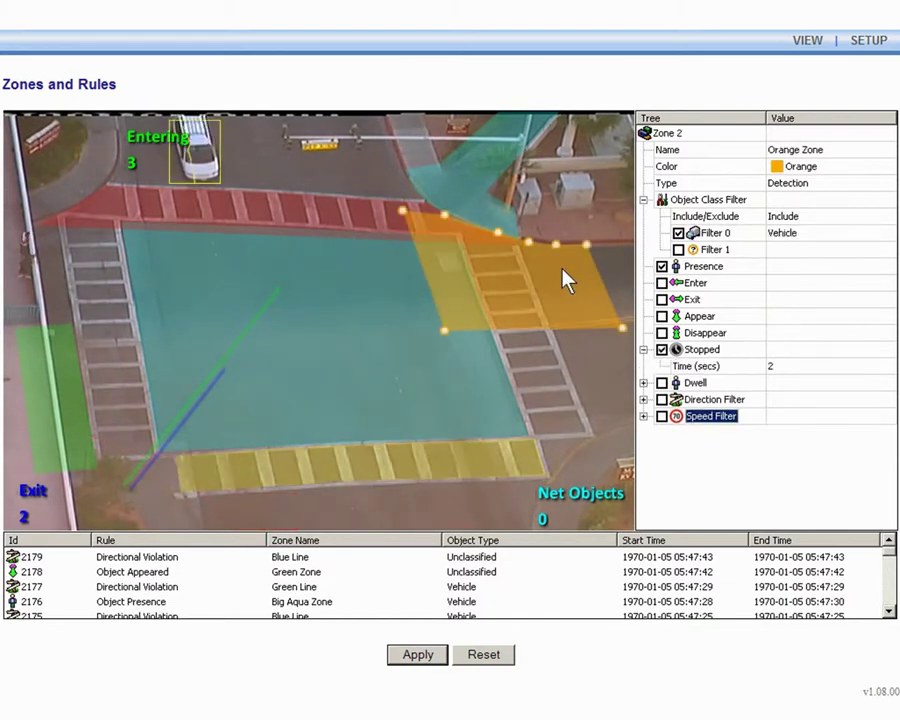
click(706, 351)
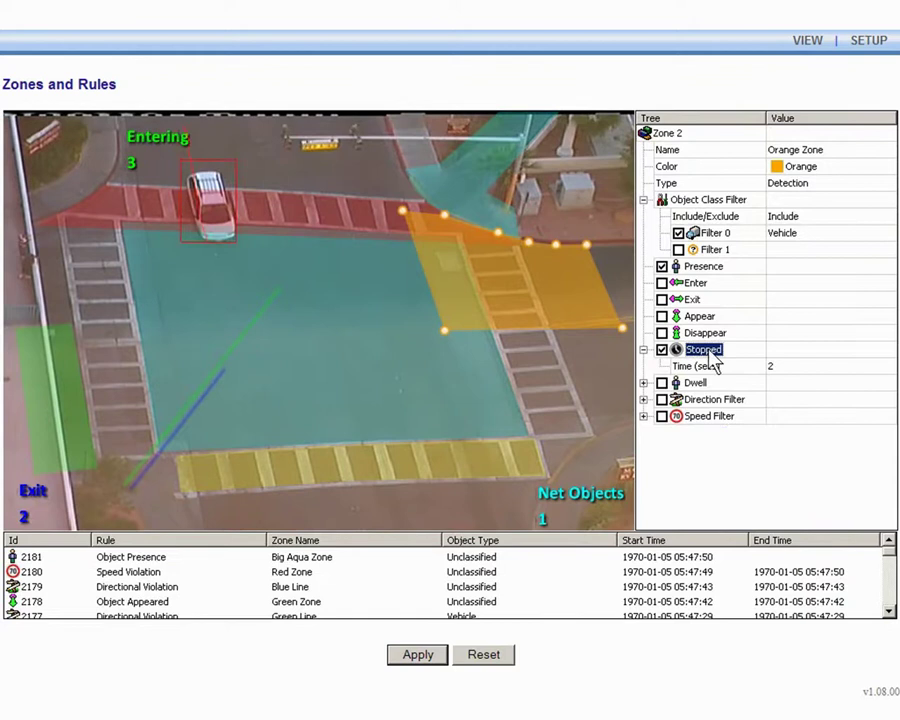
click(793, 238)
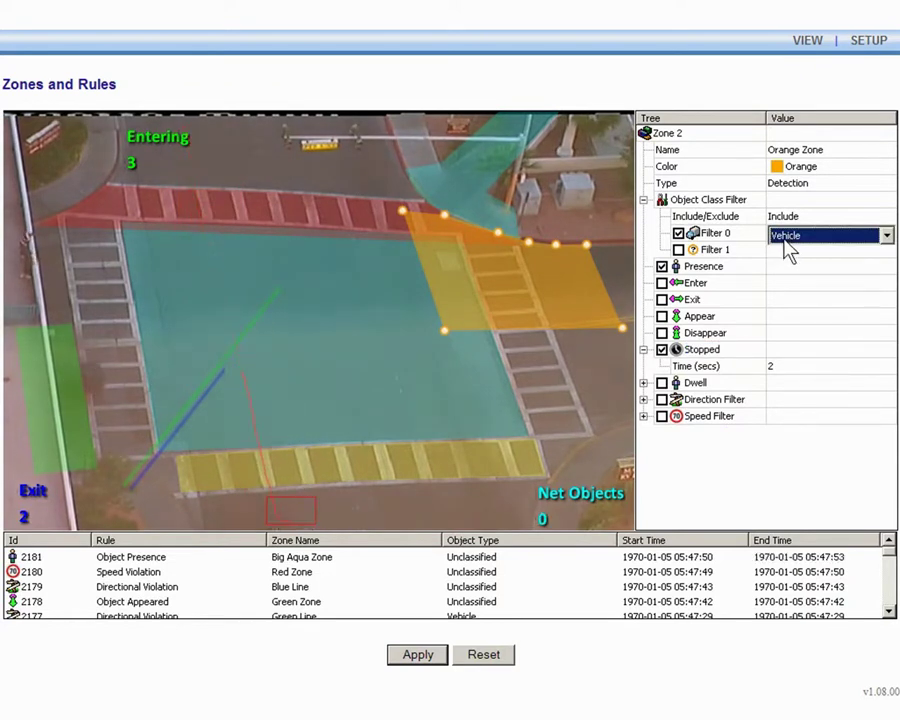
- Review the Red Zone's Speed Filter bounds and the Small Aqua Zone's Dwell rule
click(337, 225)
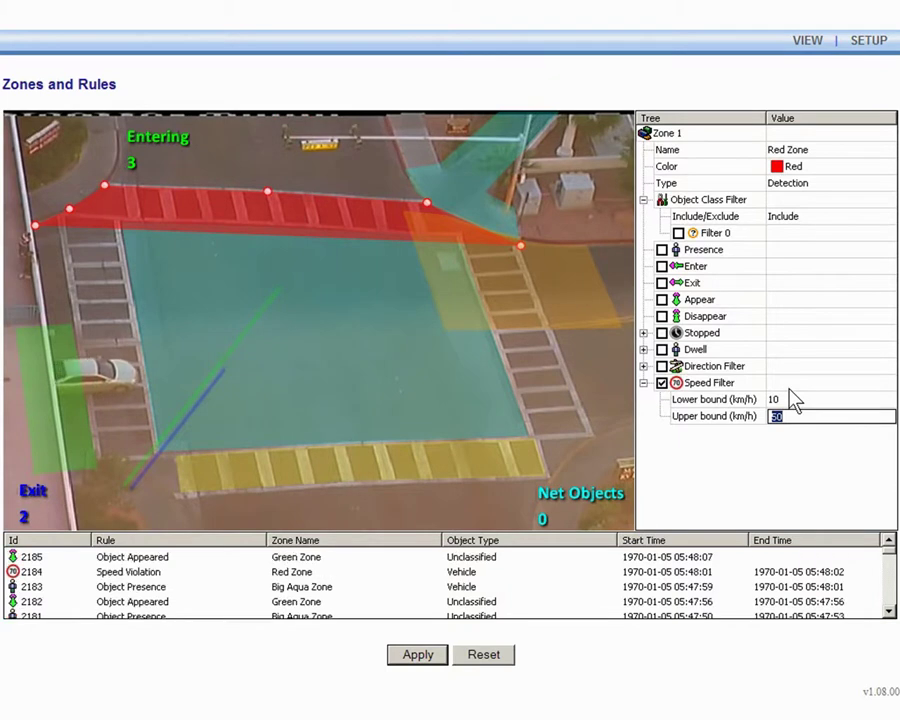
click(485, 207)
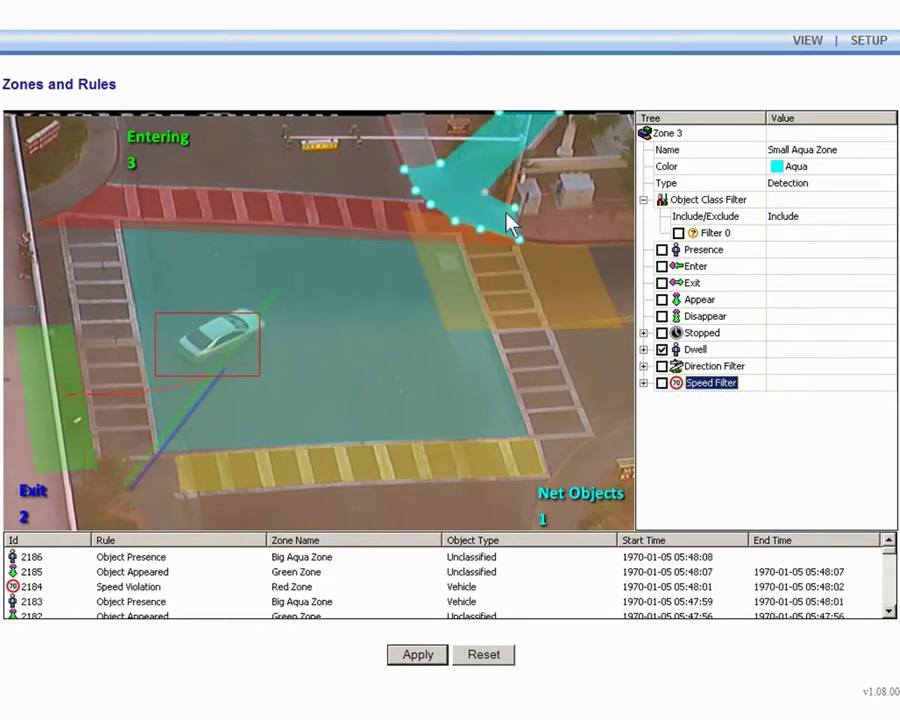
click(694, 349)
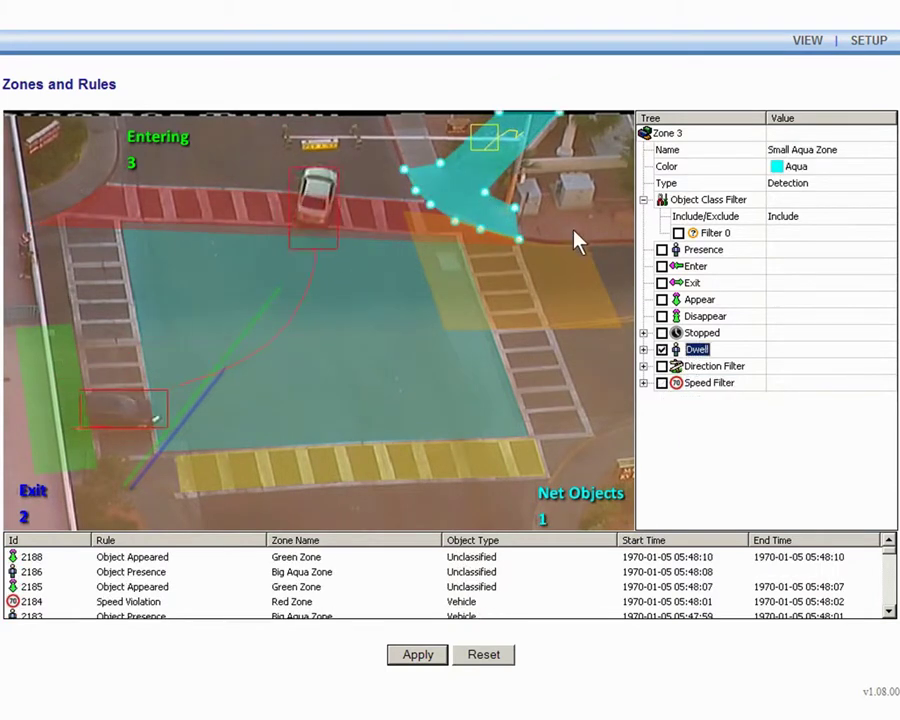
key(Down)
key(Down)
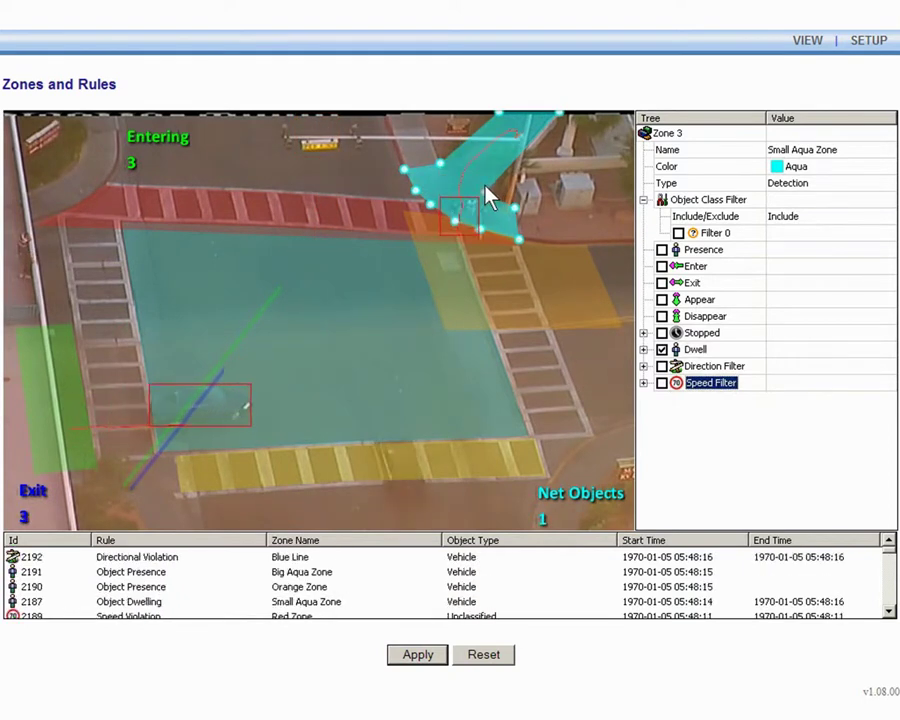
- Examine the Big Aqua Zone's Presence rule and the Net Objects counter's occupancy source
click(390, 275)
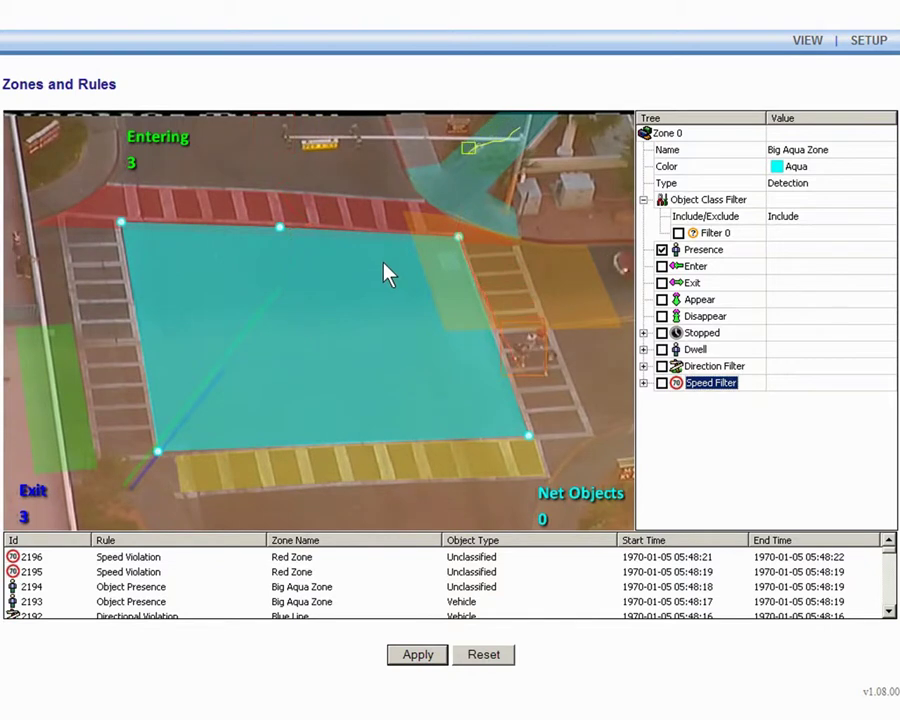
click(705, 250)
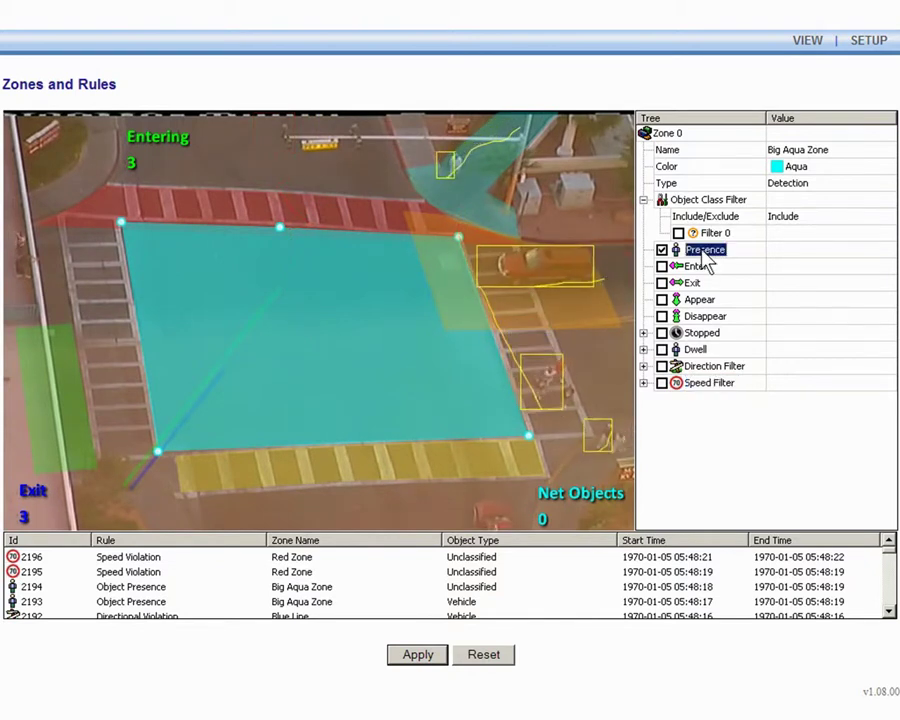
click(577, 500)
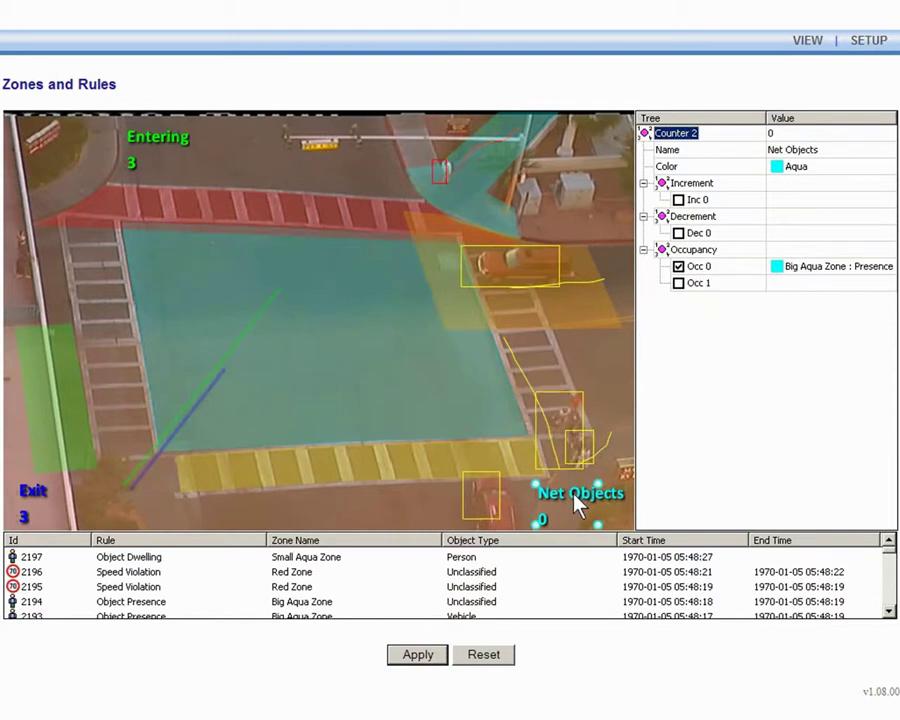
- Turn on the display of blobs and of object height, speed, area and classification in the video view
right_click(566, 370)
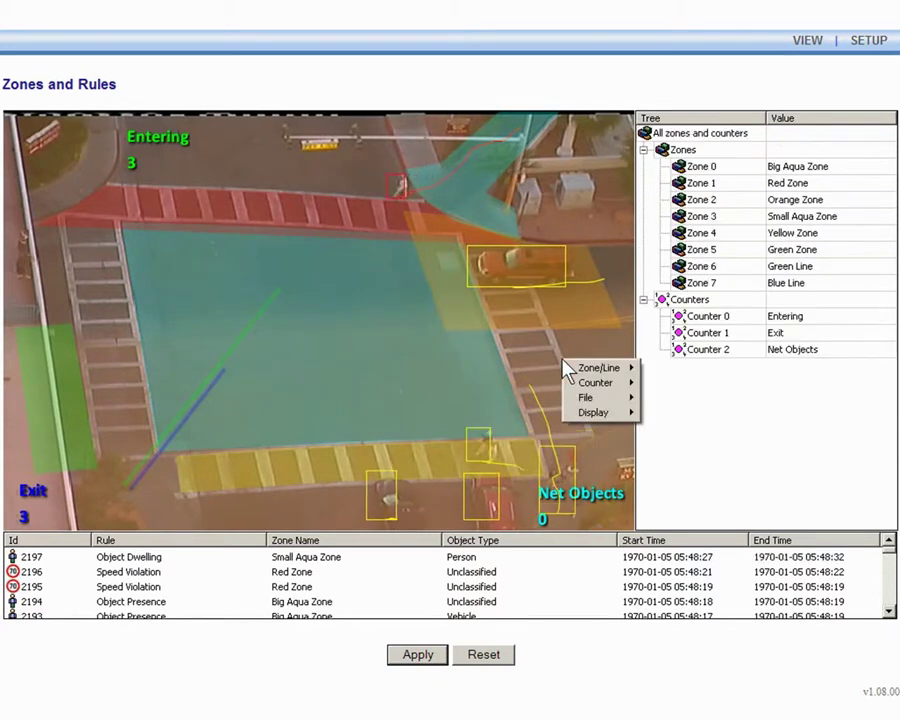
mouse_move(595, 421)
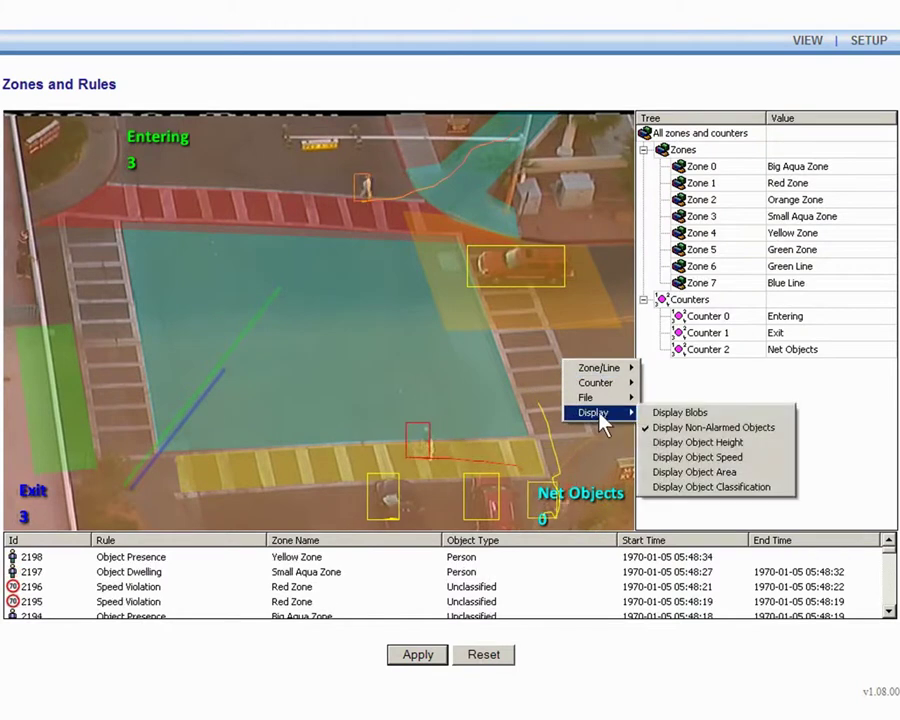
click(688, 418)
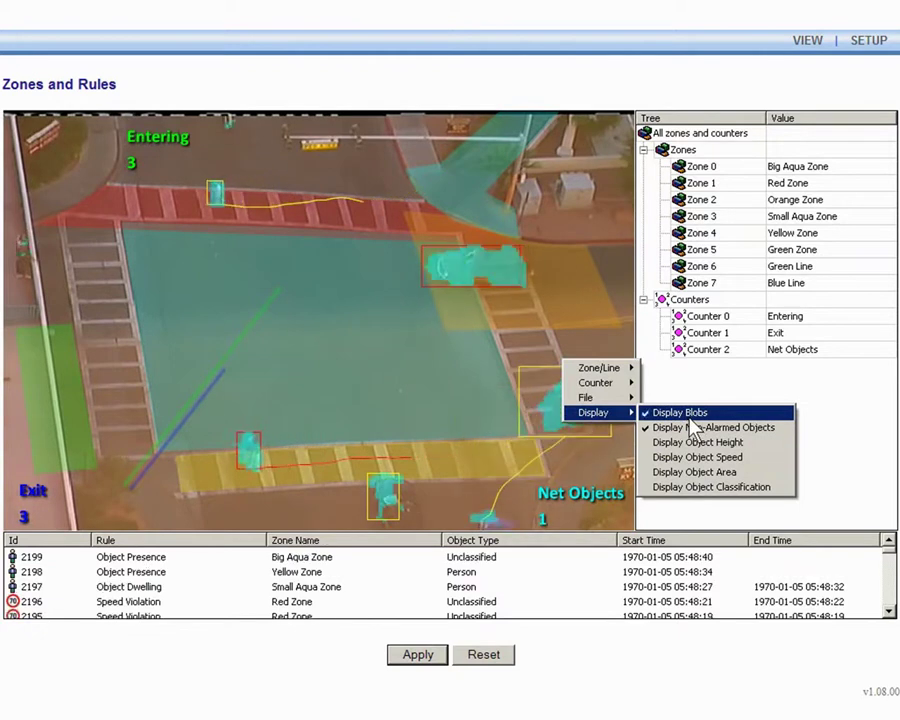
click(692, 443)
click(692, 458)
click(692, 472)
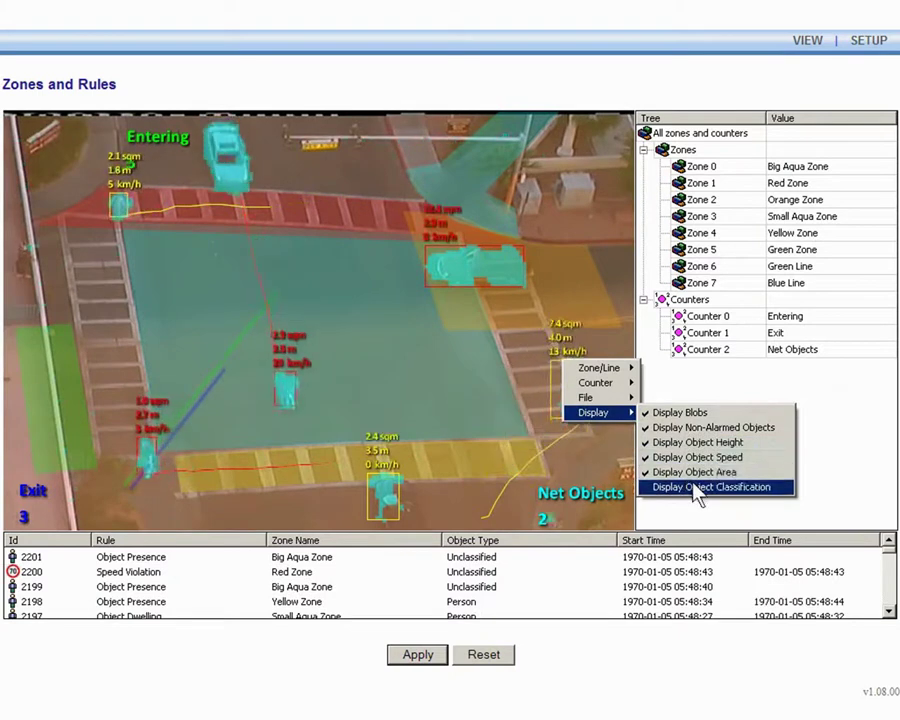
click(697, 487)
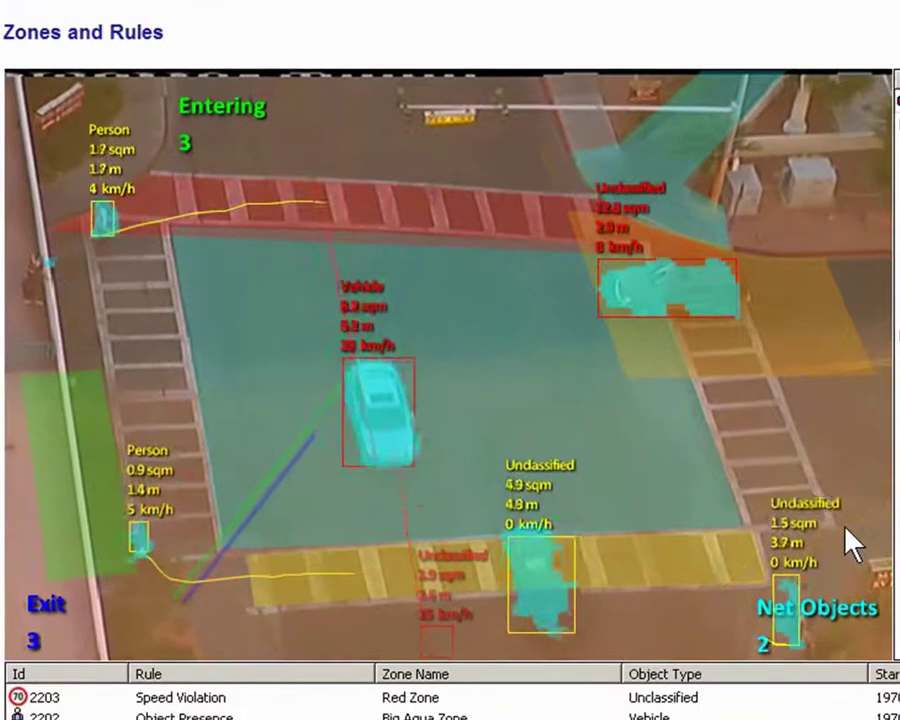